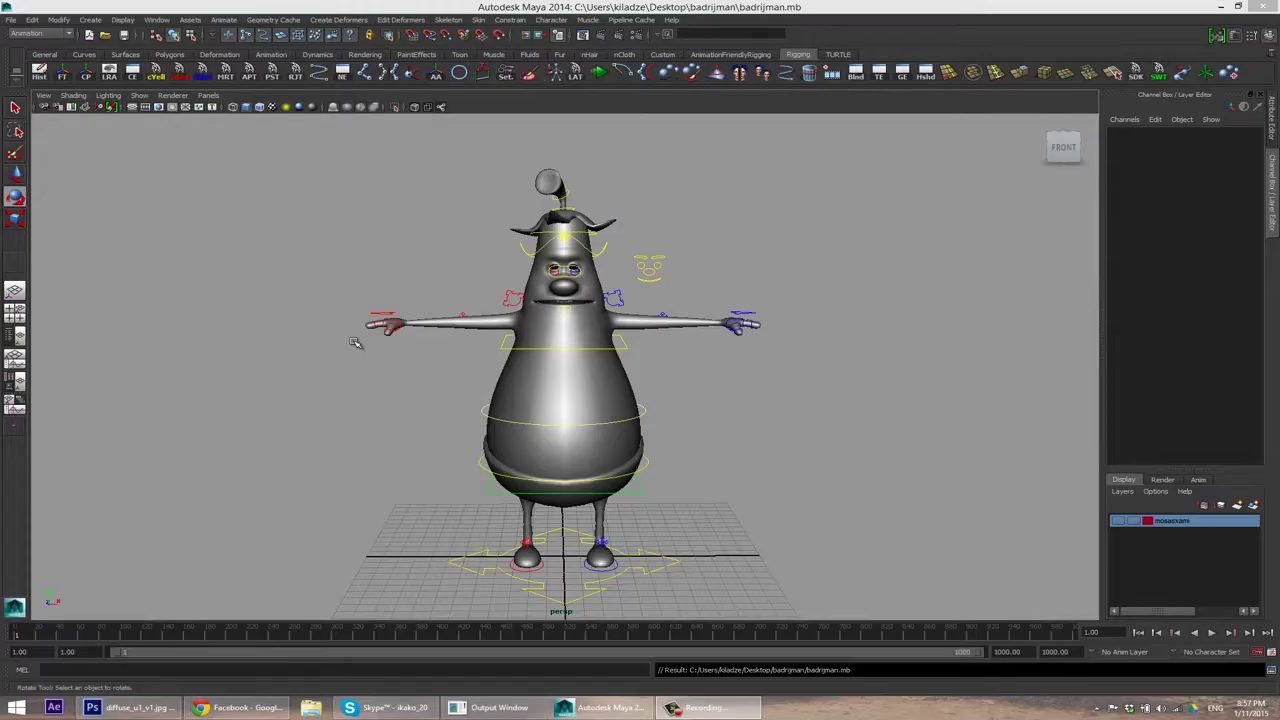
- Stretch the body up and squash it down with square_anim, then shift the hip control
{"action": "scroll", "coordinate": [583, 427], "scroll_direction": "up", "scroll_amount": 3}
{"action": "left_click", "coordinate": [560, 400]}
{"action": "left_click", "coordinate": [400, 230]}
{"action": "left_click", "coordinate": [630, 314]}
{"action": "left_click_drag", "start_coordinate": [560, 310], "coordinate": [564, 258]}
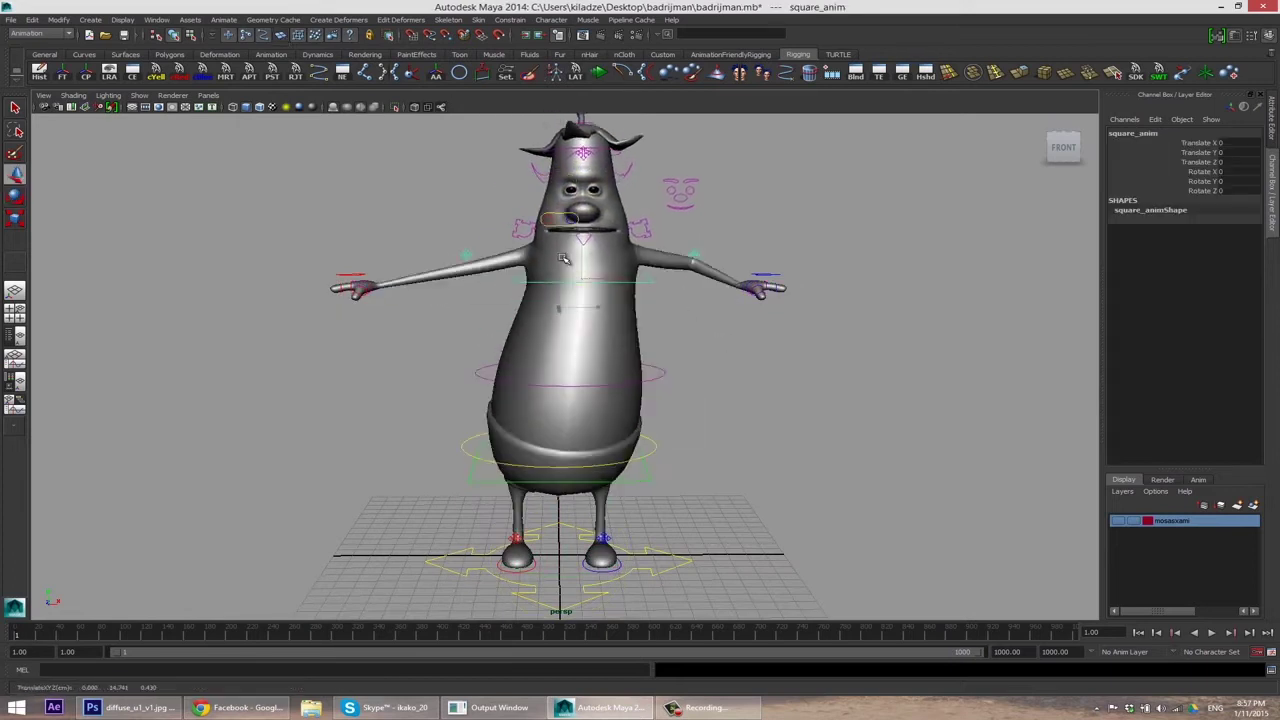
{"action": "left_click_drag", "start_coordinate": [567, 326], "coordinate": [651, 443]}
{"action": "left_click_drag", "start_coordinate": [565, 459], "coordinate": [605, 484]}
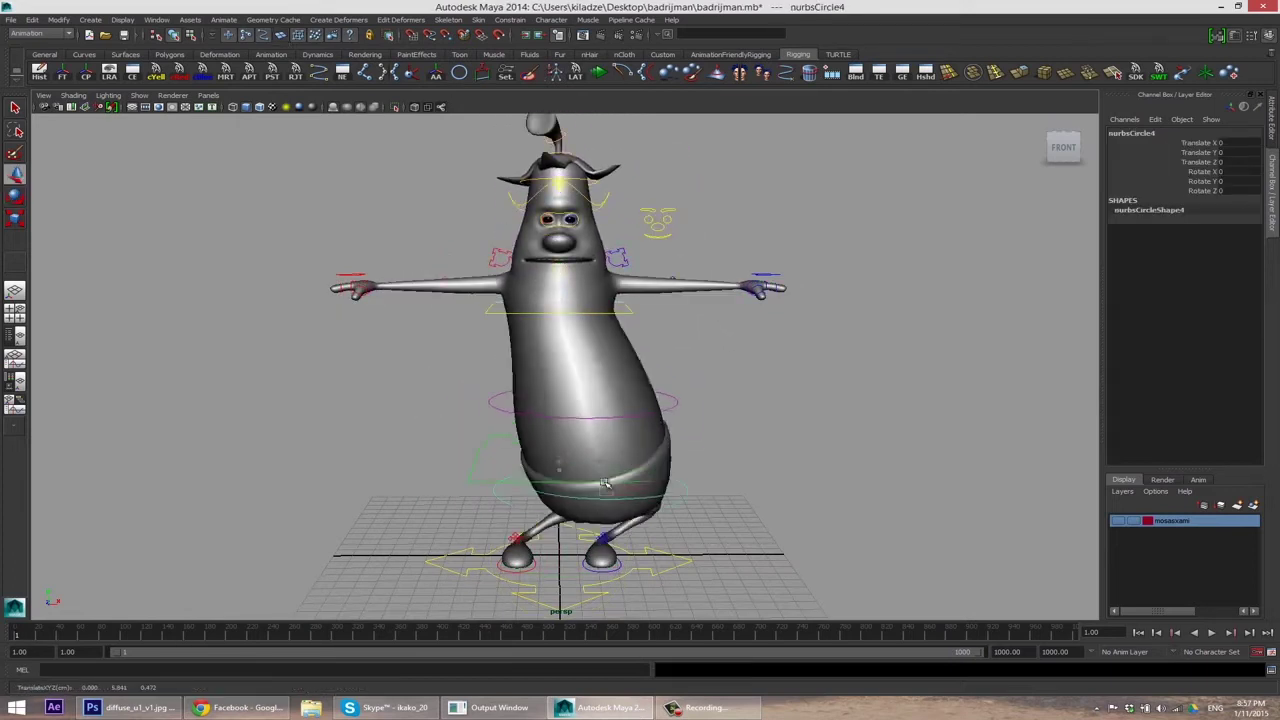
- Bend the body forward with square_anim, then rock it from below with nurbsCircle4
{"action": "left_click", "coordinate": [638, 400]}
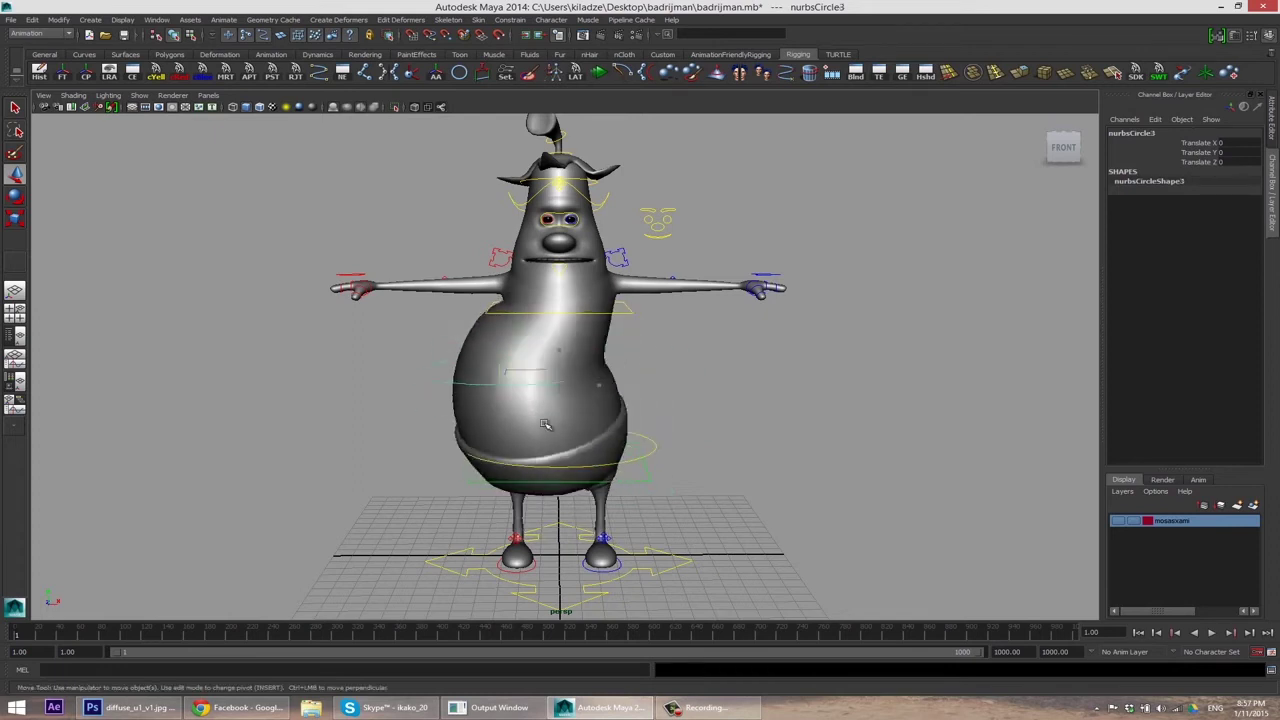
{"action": "left_click_drag", "start_coordinate": [571, 371], "coordinate": [706, 391], "text": "alt"}
{"action": "left_click", "coordinate": [629, 214]}
{"action": "mouse_move", "coordinate": [629, 214]}
{"action": "left_mouse_down"}
{"action": "mouse_move", "coordinate": [587, 282]}
{"action": "mouse_move", "coordinate": [520, 230]}
{"action": "left_mouse_up"}
{"action": "left_click", "coordinate": [500, 488]}
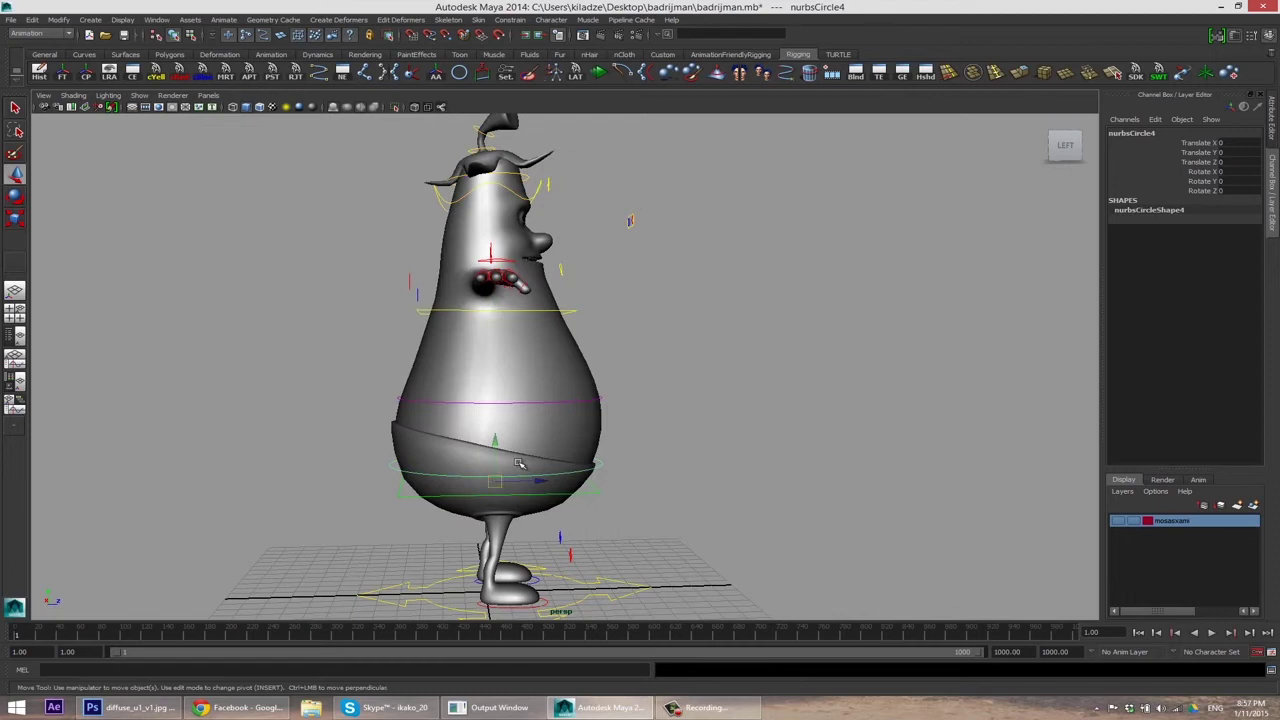
{"action": "mouse_move", "coordinate": [503, 505]}
{"action": "left_mouse_down"}
{"action": "mouse_move", "coordinate": [645, 430]}
{"action": "mouse_move", "coordinate": [616, 479]}
{"action": "mouse_move", "coordinate": [578, 450]}
{"action": "mouse_move", "coordinate": [563, 416]}
{"action": "mouse_move", "coordinate": [560, 440]}
{"action": "left_mouse_up"}
- Rotate the chest control square_anim to tilt the body, then return it upright
{"action": "left_click", "coordinate": [580, 445]}
{"action": "key", "text": "e"}
{"action": "key", "text": "w"}
{"action": "scroll", "coordinate": [540, 410], "scroll_direction": "up", "scroll_amount": 2}
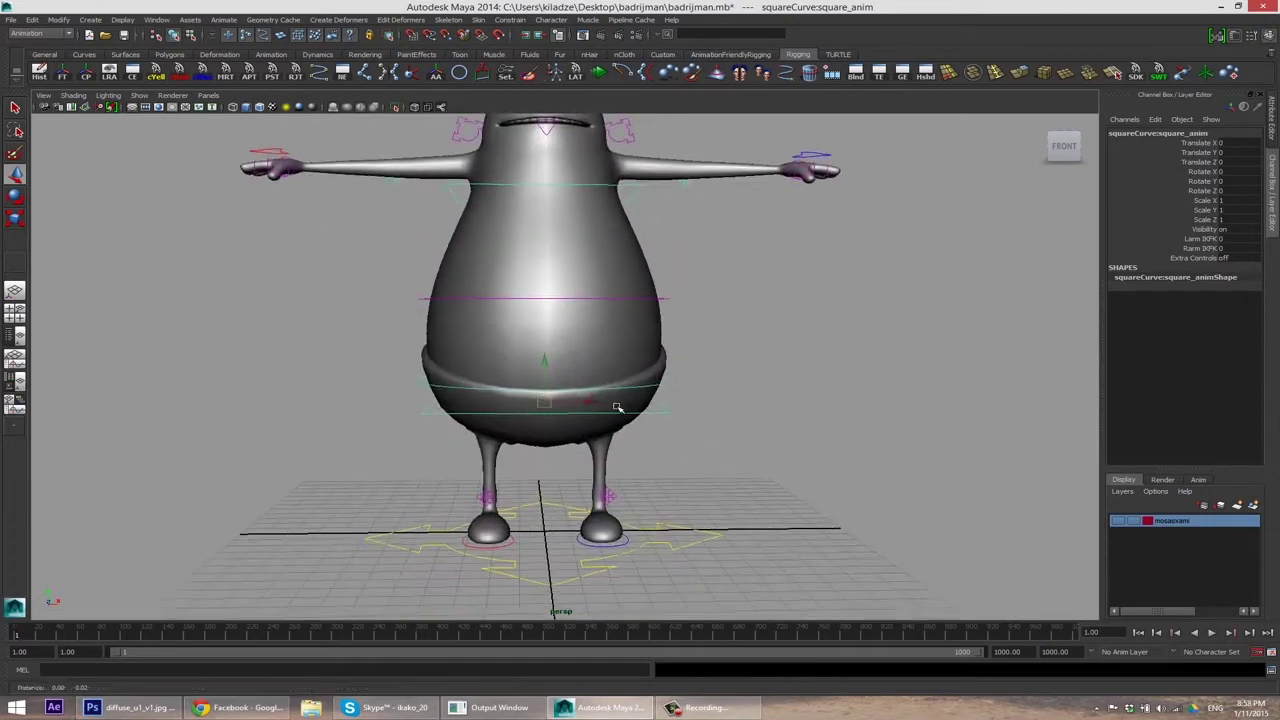
{"action": "key", "text": "e"}
{"action": "mouse_move", "coordinate": [511, 396]}
{"action": "left_mouse_down"}
{"action": "mouse_move", "coordinate": [614, 374]}
{"action": "mouse_move", "coordinate": [520, 400]}
{"action": "left_mouse_up"}
{"action": "left_click", "coordinate": [800, 420]}
- Roll the foot through the Ball Z channel of foot control nurbsCircle2
{"action": "mouse_move", "coordinate": [800, 420]}
{"action": "left_mouse_down", "text": "alt"}
{"action": "mouse_move", "coordinate": [492, 458]}
{"action": "mouse_move", "coordinate": [433, 430]}
{"action": "mouse_move", "coordinate": [361, 443]}
{"action": "left_mouse_up", "text": "alt"}
{"action": "left_click", "coordinate": [492, 458]}
{"action": "key", "text": "w"}
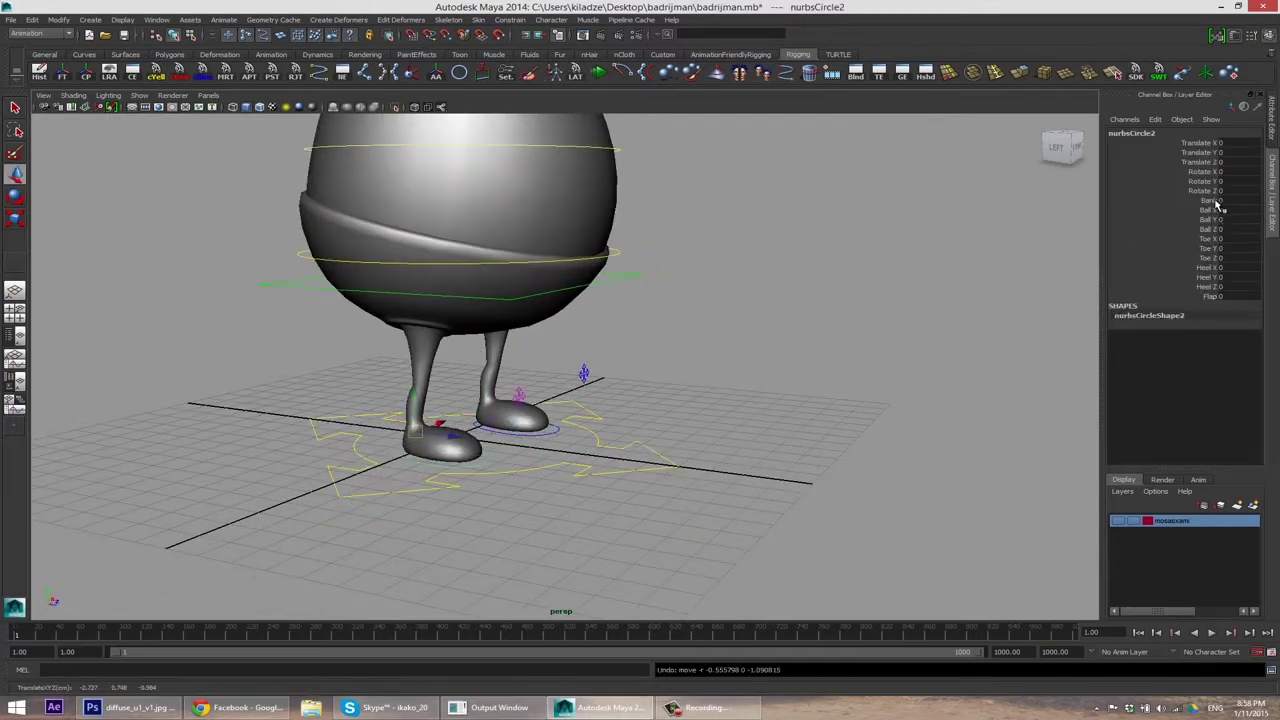
{"action": "left_click_drag", "start_coordinate": [718, 360], "coordinate": [537, 418], "text": "alt"}
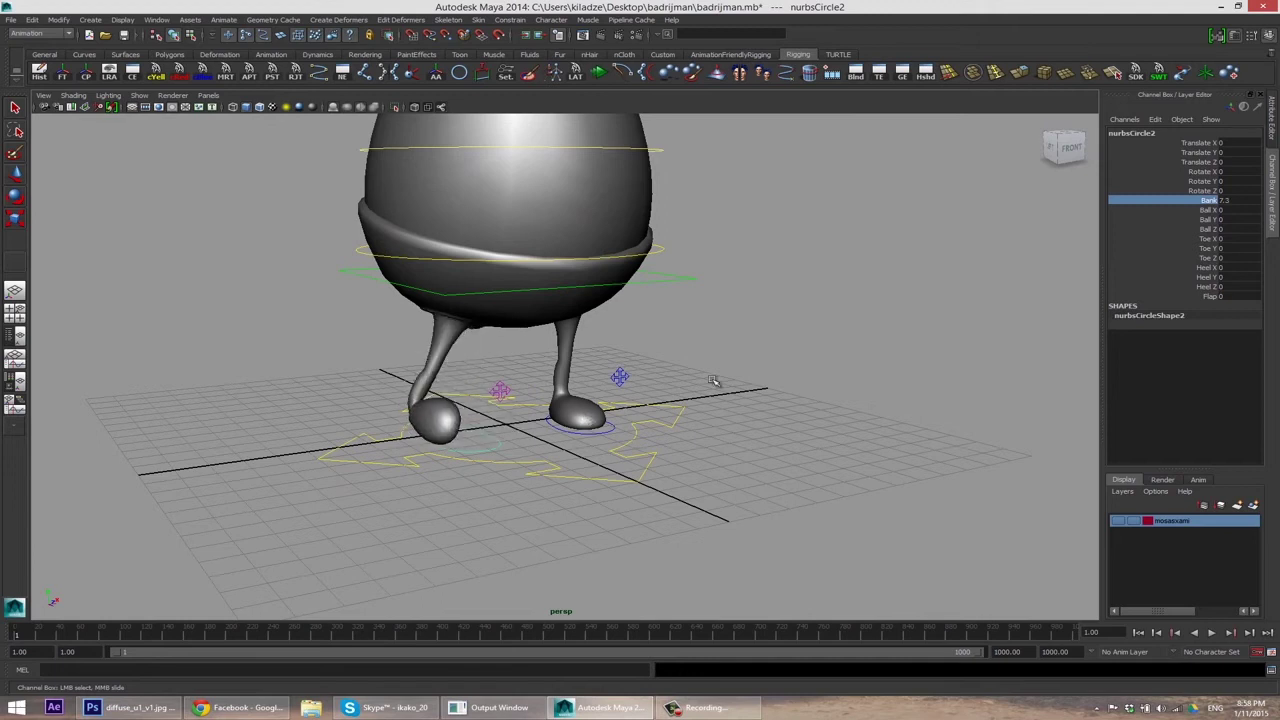
{"action": "left_click_drag", "start_coordinate": [374, 404], "coordinate": [533, 456], "text": "alt"}
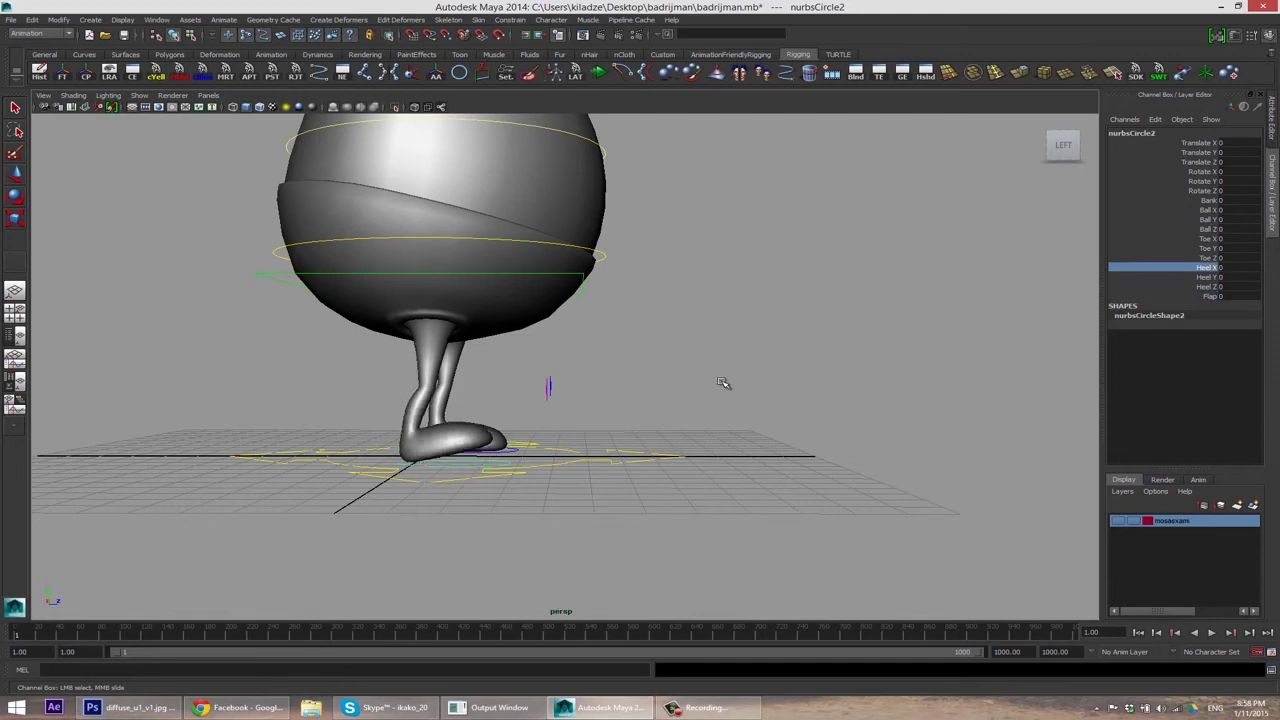
- Pull the foot forward to stretch the leg, then select arrow_anim
{"action": "left_click_drag", "start_coordinate": [1010, 366], "coordinate": [390, 433], "text": "alt"}
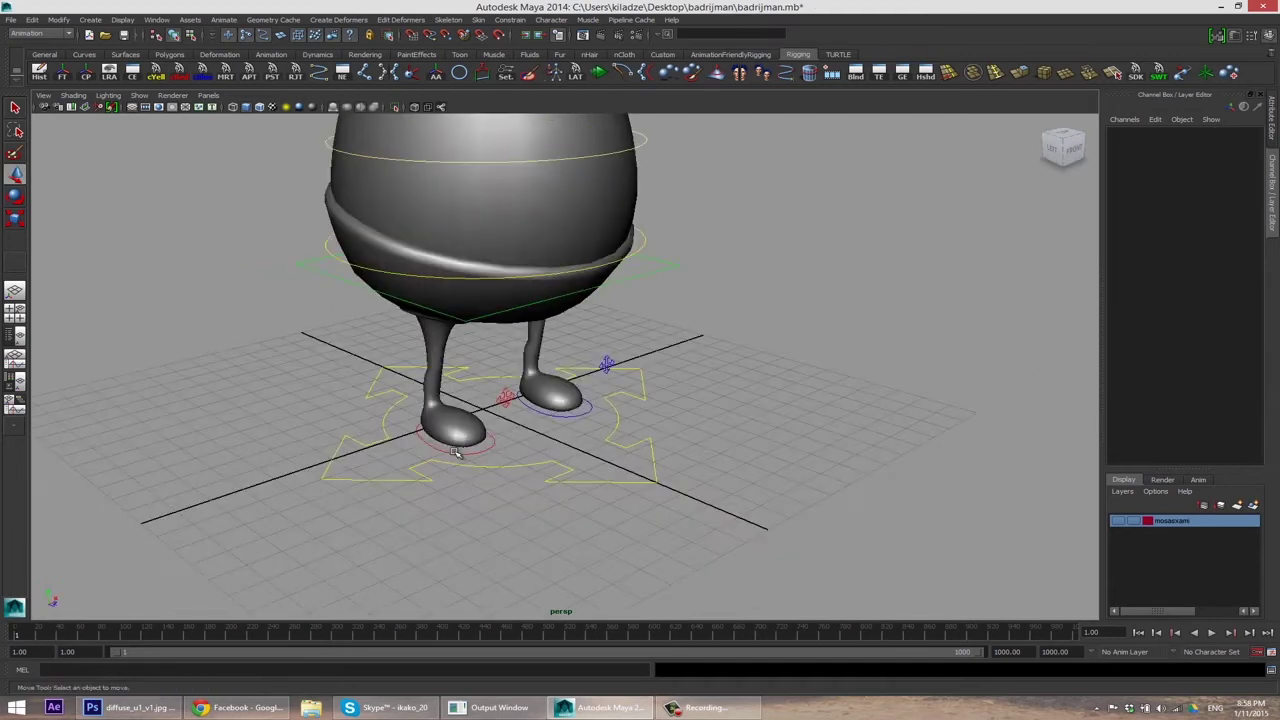
{"action": "left_click_drag", "start_coordinate": [562, 373], "coordinate": [487, 420], "text": "alt"}
{"action": "left_click_drag", "start_coordinate": [558, 370], "coordinate": [513, 545]}
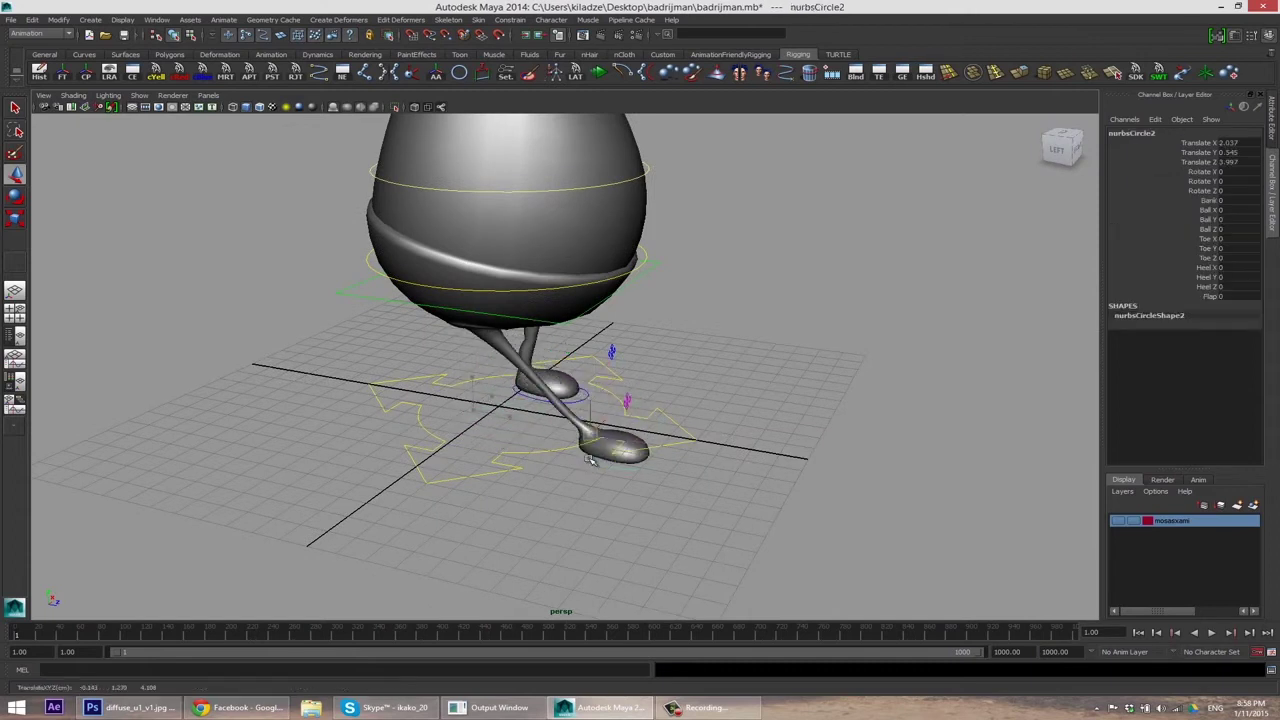
{"action": "left_click", "coordinate": [411, 557]}
{"action": "mouse_move", "coordinate": [578, 500]}
{"action": "left_mouse_down", "text": "alt"}
{"action": "mouse_move", "coordinate": [666, 494]}
{"action": "mouse_move", "coordinate": [709, 391]}
{"action": "left_mouse_up", "text": "alt"}
- Bend the hand with wrist control nurbsCircle5 and pull it outward to stretch the arm
{"action": "middle_click_drag", "start_coordinate": [709, 391], "coordinate": [594, 355], "text": "alt"}
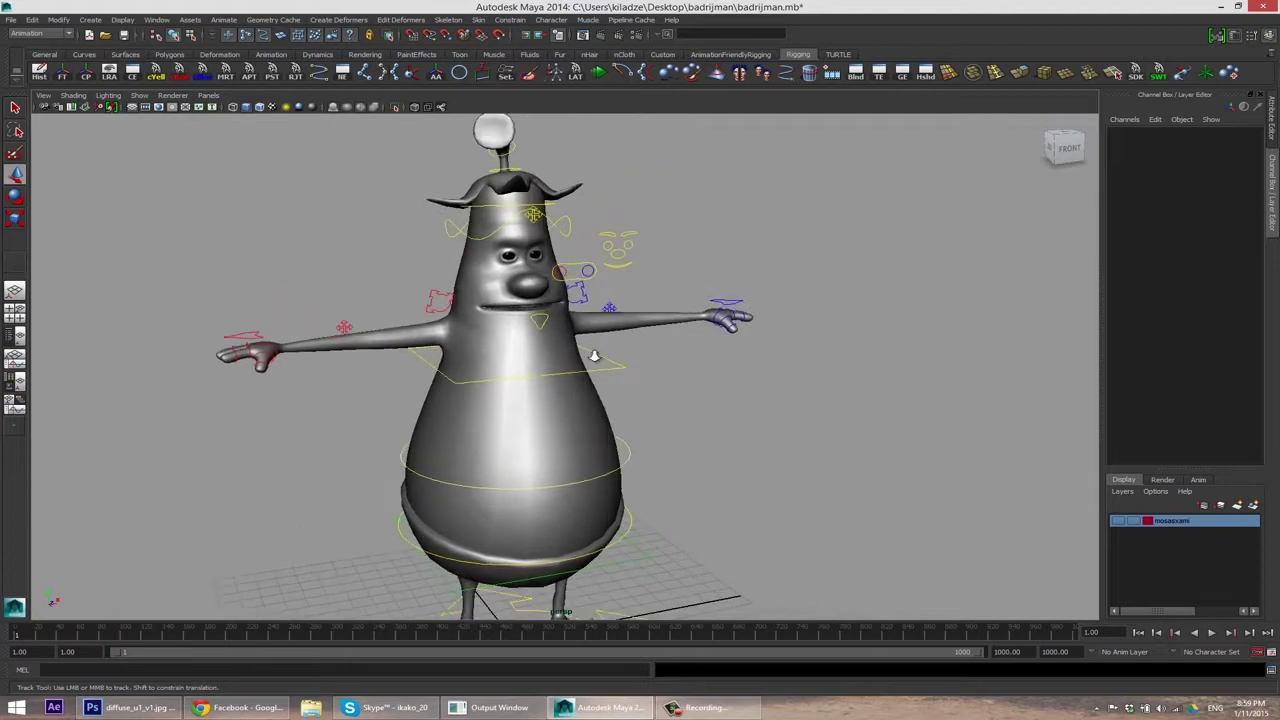
{"action": "scroll", "coordinate": [594, 355], "scroll_direction": "up", "scroll_amount": 3}
{"action": "left_click", "coordinate": [660, 330]}
{"action": "left_click_drag", "start_coordinate": [625, 348], "coordinate": [606, 354]}
{"action": "key", "text": "ctrl+z"}
{"action": "middle_click_drag", "start_coordinate": [575, 343], "coordinate": [695, 355]}
{"action": "key", "text": "e"}
{"action": "left_click_drag", "start_coordinate": [718, 376], "coordinate": [694, 366]}
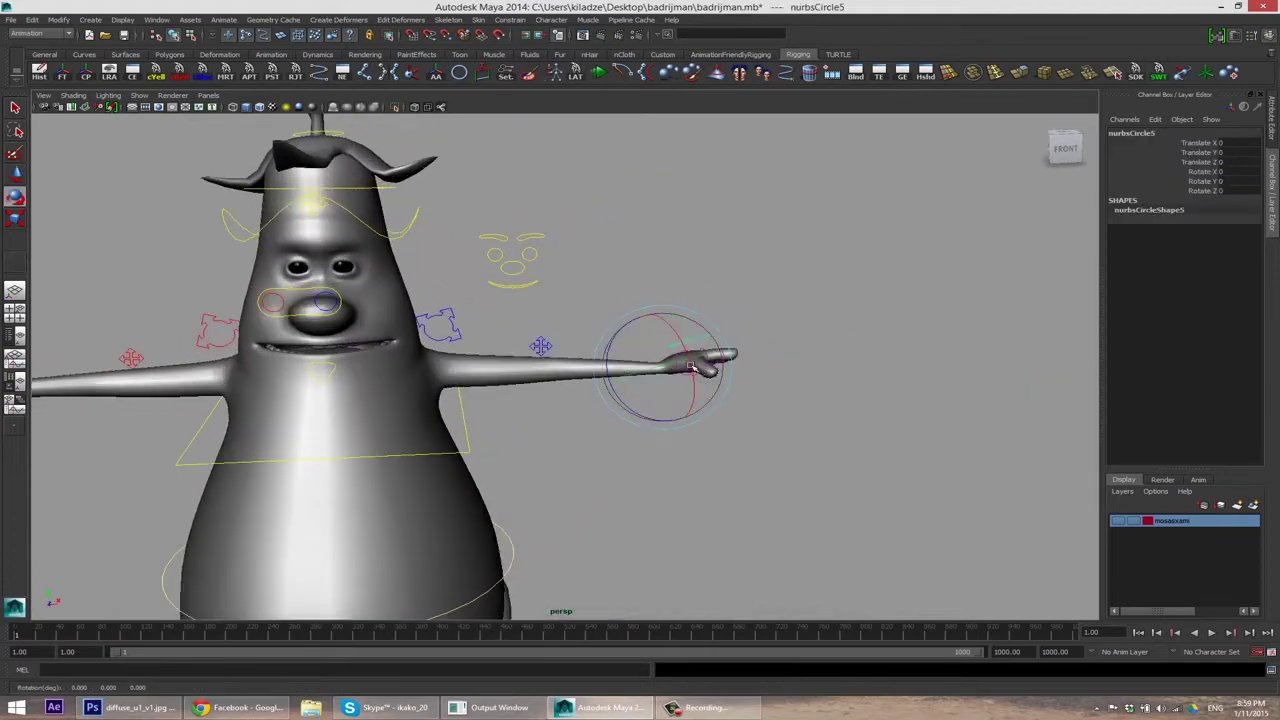
- Undo the wrist rotation, then redo it with Shift+Z
{"action": "scroll", "coordinate": [574, 400], "scroll_direction": "up", "scroll_amount": 3}
{"action": "left_click_drag", "start_coordinate": [574, 400], "coordinate": [620, 462], "text": "alt"}
{"action": "key", "text": "ctrl+z"}
{"action": "key", "text": "ctrl+z"}
{"action": "key", "text": "ctrl+z"}
{"action": "left_click", "coordinate": [648, 289]}
{"action": "key", "text": "shift+z"}
{"action": "left_click_drag", "start_coordinate": [649, 291], "coordinate": [274, 371], "text": "alt"}
- Try arrow_anim2 and circleArrowThree, then swing the hand with finger control nurbsCircle24
{"action": "left_click", "coordinate": [412, 320]}
{"action": "key", "text": "w"}
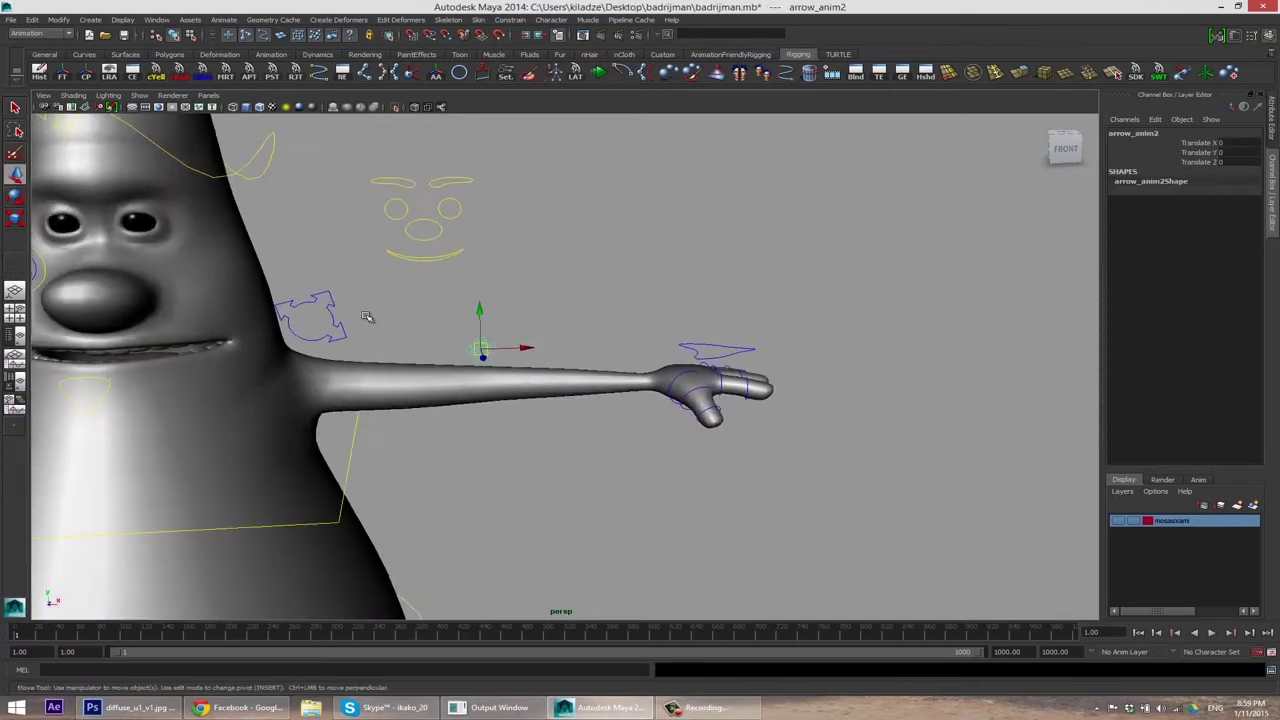
{"action": "left_click", "coordinate": [274, 371]}
{"action": "key", "text": "ctrl+z"}
{"action": "key", "text": "ctrl+z"}
{"action": "key", "text": "w"}
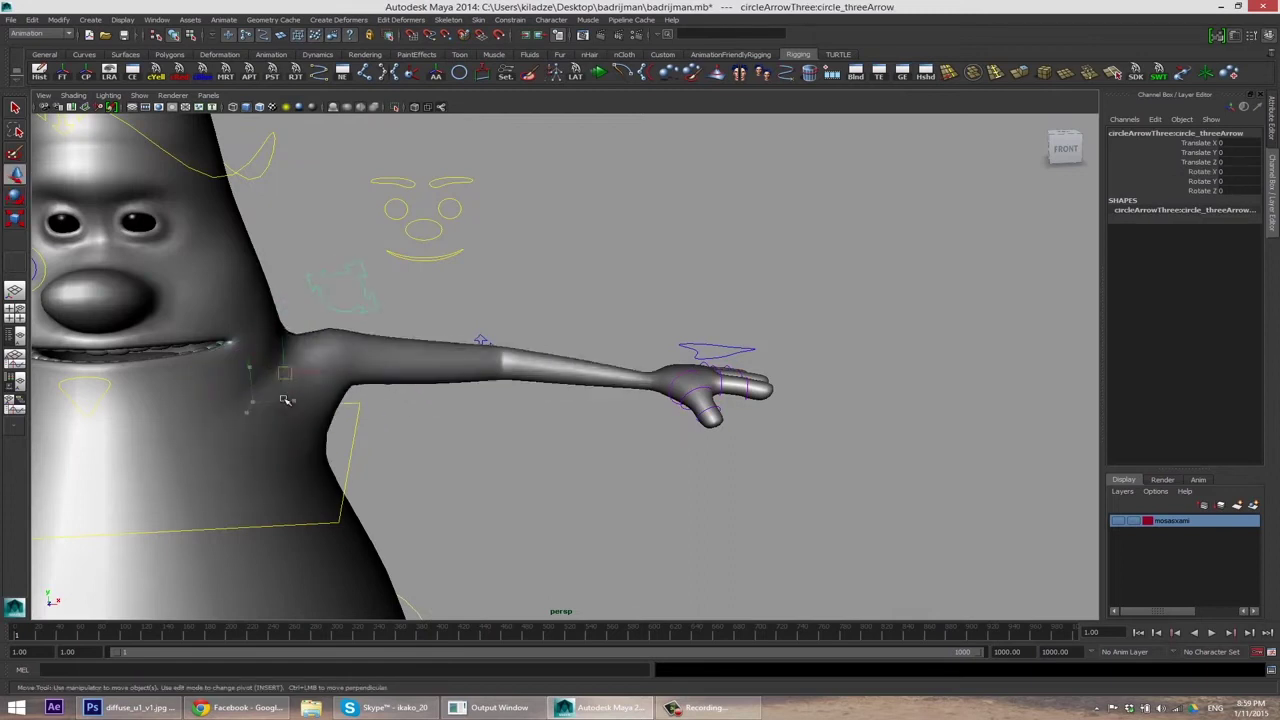
{"action": "left_click_drag", "start_coordinate": [594, 434], "coordinate": [610, 418], "text": "alt"}
{"action": "left_click", "coordinate": [610, 418]}
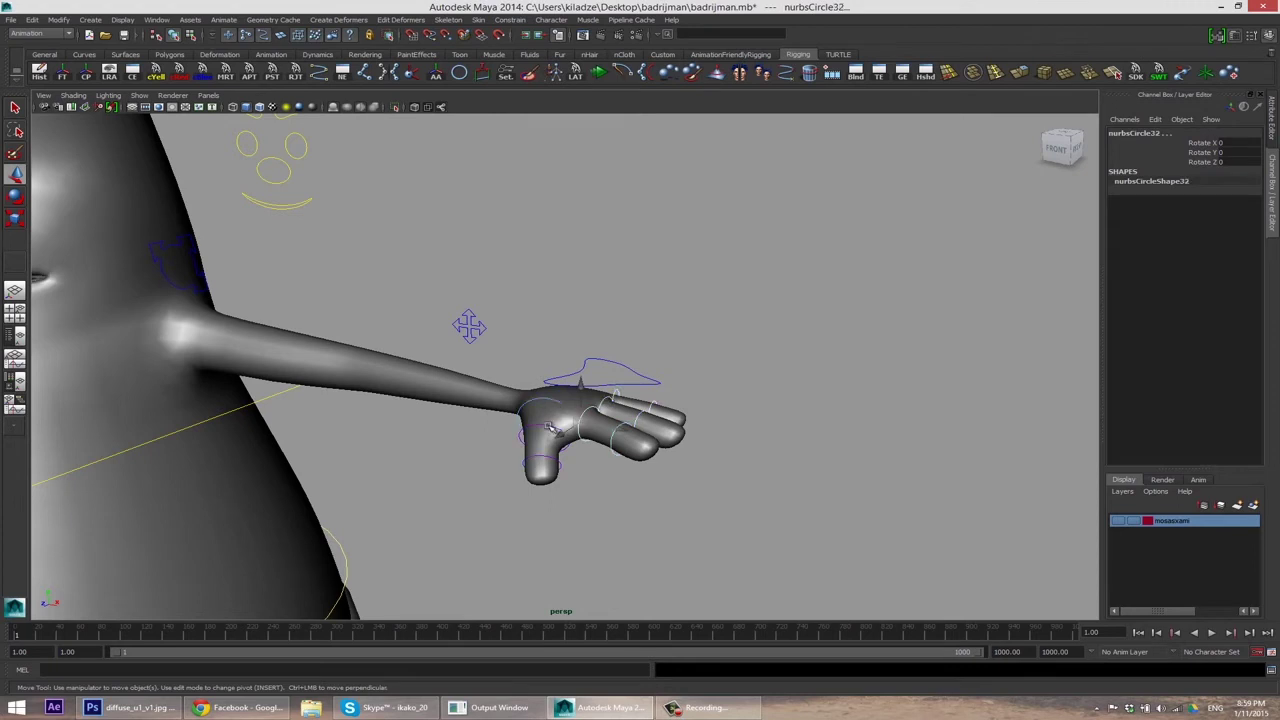
{"action": "middle_click_drag", "start_coordinate": [790, 300], "coordinate": [679, 358]}
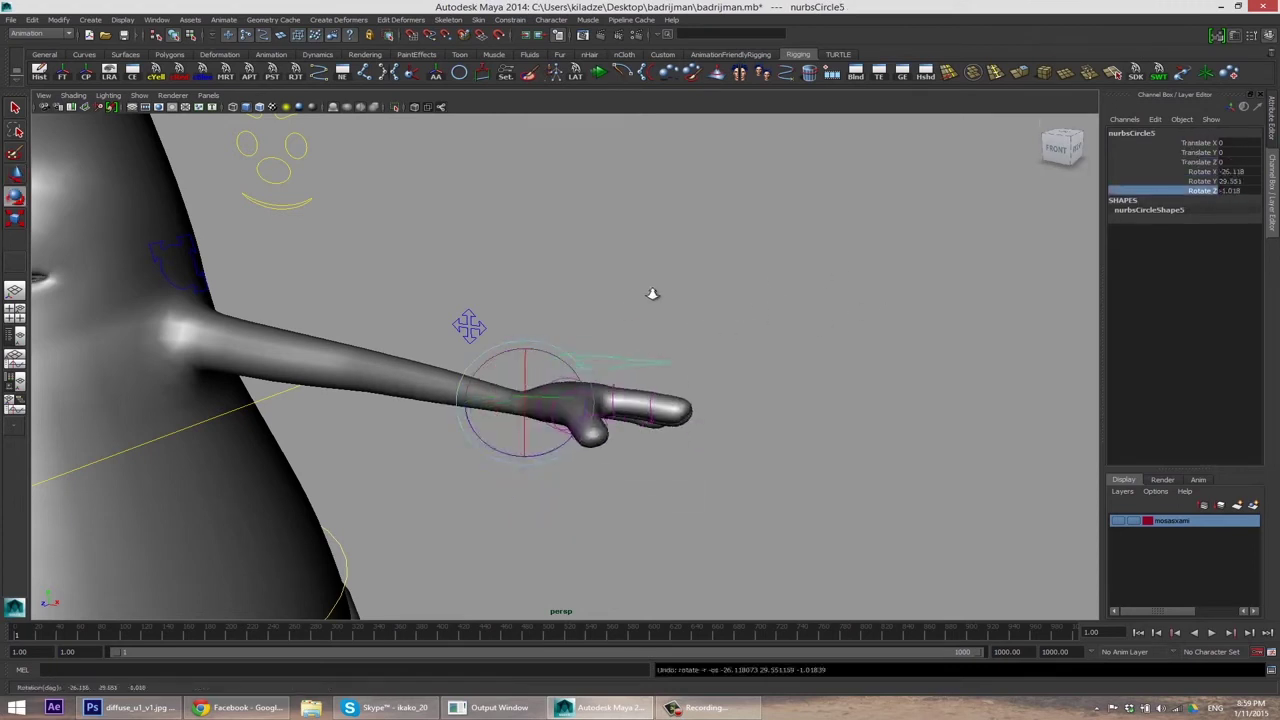
- Frame the whole character and rotate the arm at shoulder control arrow_curve
{"action": "left_click", "coordinate": [651, 289]}
{"action": "scroll", "coordinate": [600, 350], "scroll_direction": "down", "scroll_amount": 5}
{"action": "middle_click_drag", "start_coordinate": [600, 420], "coordinate": [524, 503], "text": "alt"}
{"action": "left_click_drag", "start_coordinate": [524, 503], "coordinate": [540, 490], "text": "alt"}
{"action": "left_click", "coordinate": [530, 538]}
{"action": "key", "text": "e"}
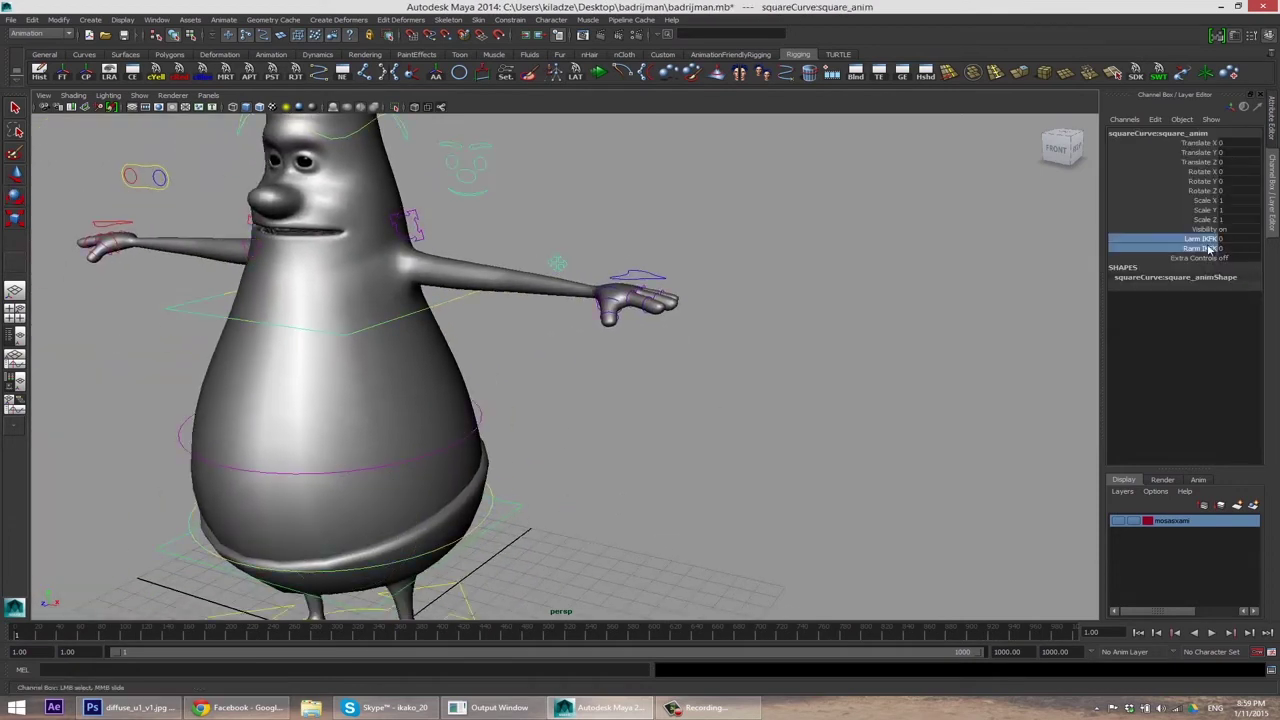
{"action": "scroll", "coordinate": [526, 309], "scroll_direction": "up", "scroll_amount": 3}
{"action": "left_click_drag", "start_coordinate": [526, 309], "coordinate": [480, 300], "text": "alt"}
{"action": "left_click", "coordinate": [390, 290]}
{"action": "mouse_move", "coordinate": [390, 290]}
{"action": "left_mouse_down"}
{"action": "mouse_move", "coordinate": [420, 280]}
{"action": "mouse_move", "coordinate": [563, 292]}
{"action": "left_mouse_up"}
- Swing the arm down and up with circleArrowThree, leaving it straight out in T-pose
{"action": "left_click", "coordinate": [356, 264]}
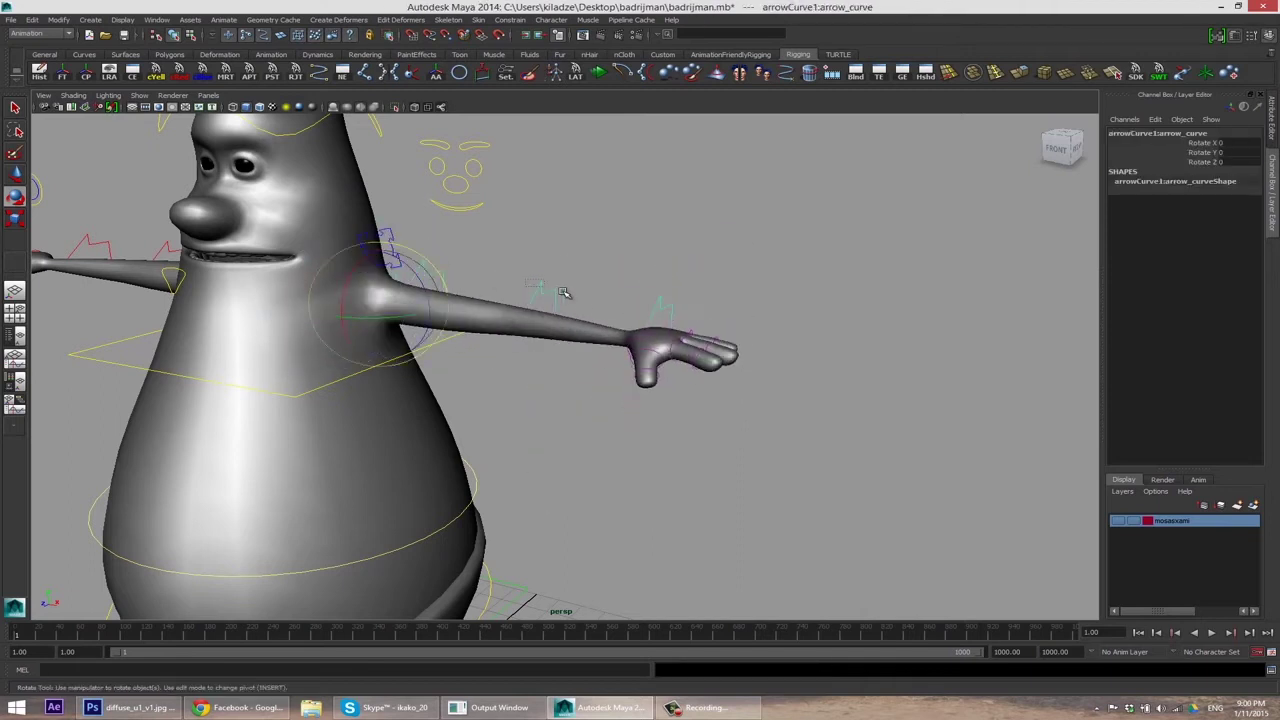
{"action": "mouse_move", "coordinate": [643, 330]}
{"action": "left_mouse_down"}
{"action": "mouse_move", "coordinate": [605, 335]}
{"action": "mouse_move", "coordinate": [663, 271]}
{"action": "mouse_move", "coordinate": [594, 497]}
{"action": "left_mouse_up"}
{"action": "left_click", "coordinate": [663, 271]}
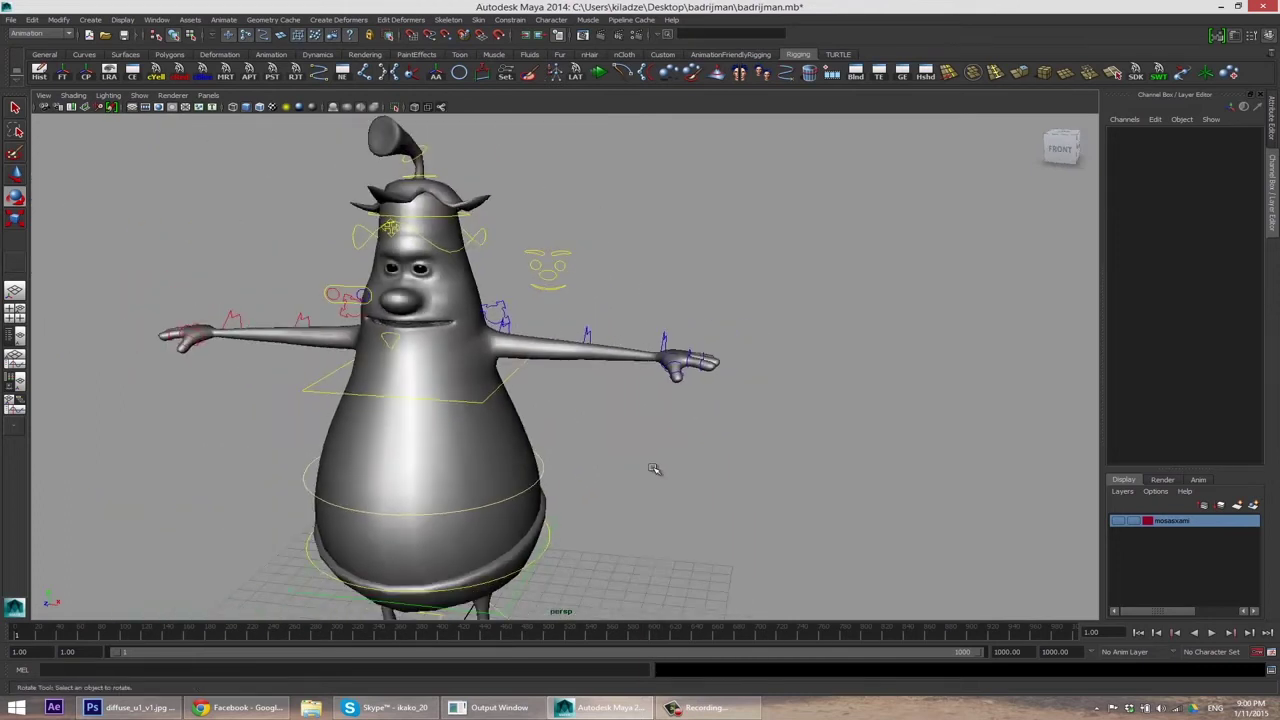
- Bend, squash and stretch the body with the chest control square_anim
{"action": "left_click", "coordinate": [519, 305]}
{"action": "mouse_move", "coordinate": [519, 305]}
{"action": "left_mouse_down"}
{"action": "mouse_move", "coordinate": [450, 305]}
{"action": "mouse_move", "coordinate": [519, 320]}
{"action": "left_mouse_up"}
{"action": "key", "text": "ctrl+z"}
{"action": "key", "text": "w"}
{"action": "middle_click_drag", "start_coordinate": [519, 320], "coordinate": [605, 360], "text": "alt"}
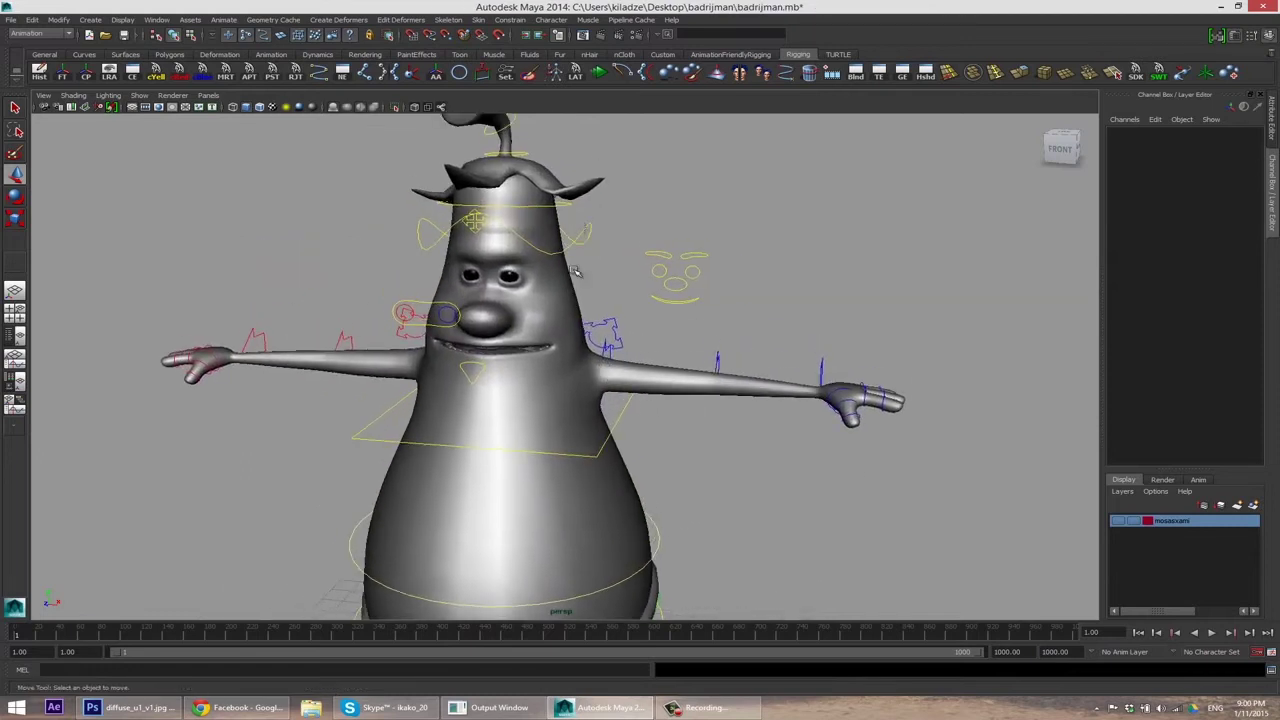
{"action": "left_click", "coordinate": [600, 440]}
{"action": "key", "text": "e"}
{"action": "left_click_drag", "start_coordinate": [508, 416], "coordinate": [510, 380]}
- Rotate the torso, check head_control's Orient options unchanged, and straighten the torso again
{"action": "left_click", "coordinate": [573, 367]}
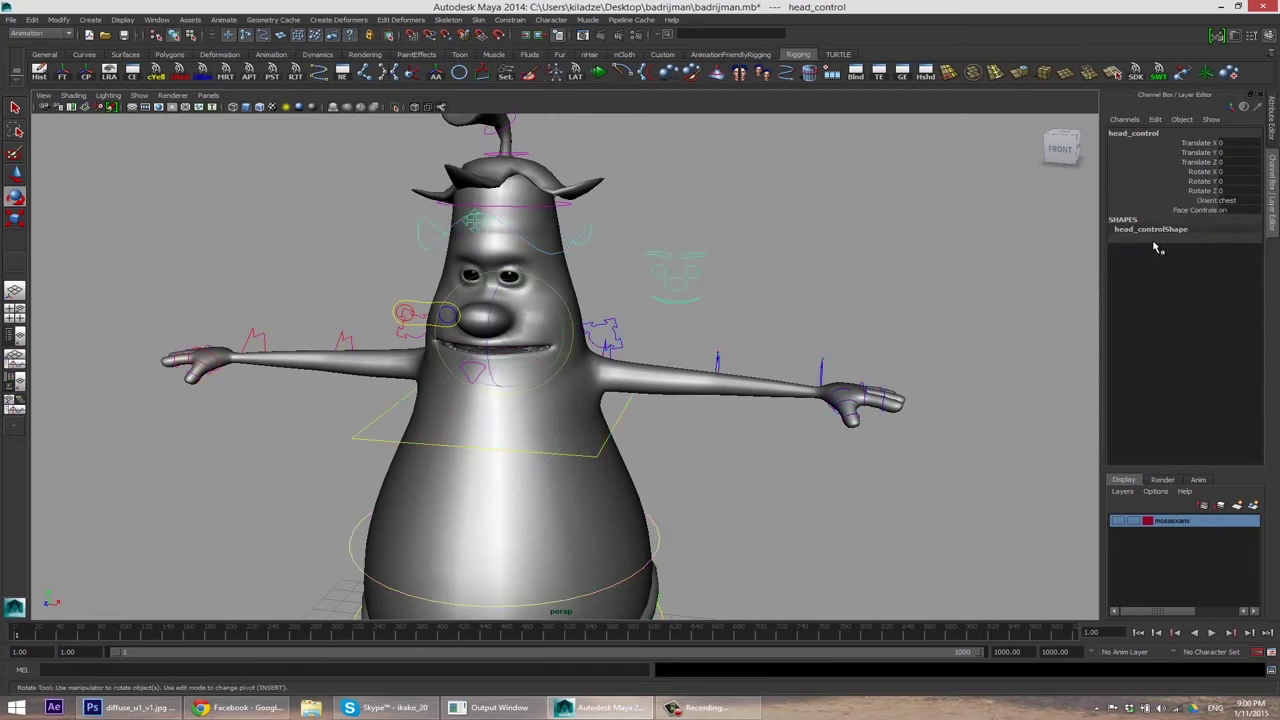
{"action": "left_click", "coordinate": [628, 430]}
{"action": "mouse_move", "coordinate": [628, 430]}
{"action": "left_mouse_down"}
{"action": "mouse_move", "coordinate": [527, 429]}
{"action": "mouse_move", "coordinate": [560, 400]}
{"action": "left_mouse_up"}
{"action": "left_click", "coordinate": [625, 255]}
{"action": "left_click", "coordinate": [1242, 212]}
{"action": "left_click", "coordinate": [626, 430]}
{"action": "left_click_drag", "start_coordinate": [626, 430], "coordinate": [467, 386]}
- Rotate mouth control nurbsCircle23 to open the mouth slightly, then select hat control nurbsCircle7
{"action": "left_click", "coordinate": [530, 412]}
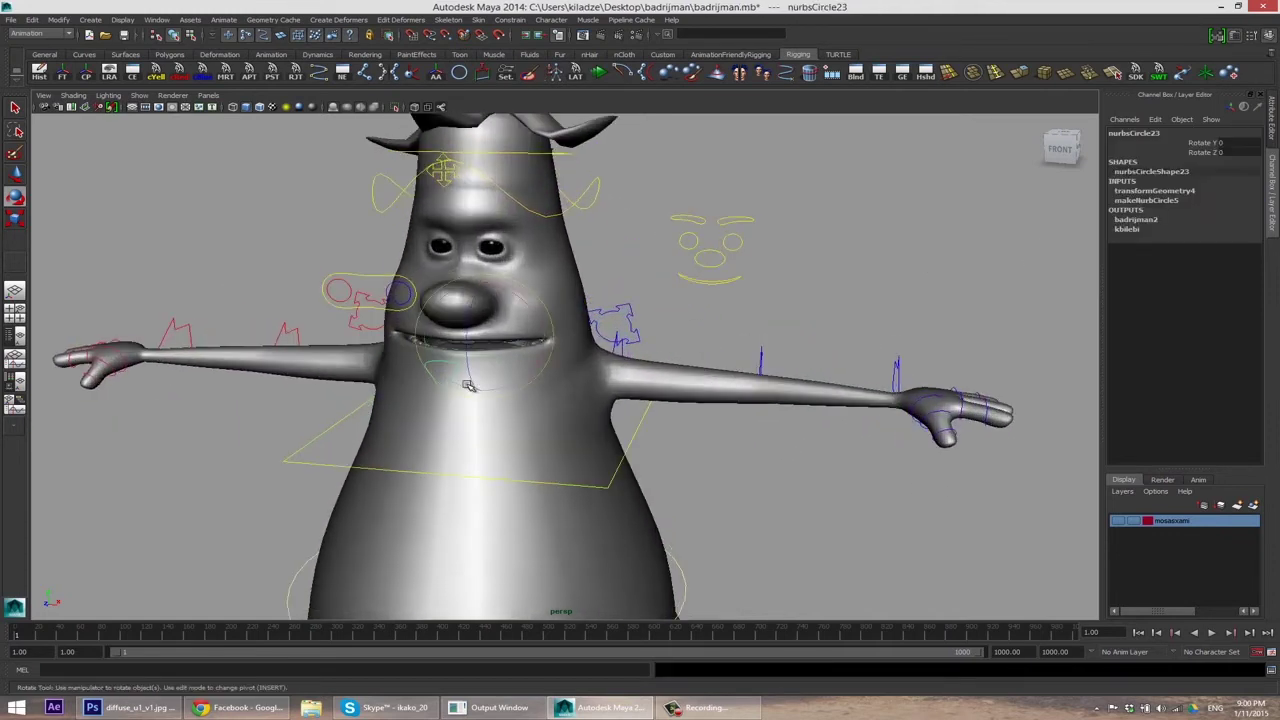
{"action": "mouse_move", "coordinate": [467, 342]}
{"action": "left_mouse_down", "text": "alt"}
{"action": "mouse_move", "coordinate": [398, 344]}
{"action": "mouse_move", "coordinate": [532, 330]}
{"action": "mouse_move", "coordinate": [568, 257]}
{"action": "mouse_move", "coordinate": [520, 200]}
{"action": "left_mouse_up", "text": "alt"}
{"action": "left_click", "coordinate": [583, 303]}
{"action": "left_click", "coordinate": [568, 257]}
- Try rotating the top control and bending the head with arrow_anim, undoing both
{"action": "left_click", "coordinate": [508, 188]}
{"action": "left_click", "coordinate": [508, 188]}
{"action": "middle_click_drag", "start_coordinate": [508, 188], "coordinate": [707, 355], "text": "alt"}
{"action": "key", "text": "ctrl+z"}
{"action": "mouse_move", "coordinate": [707, 355]}
{"action": "left_mouse_down", "text": "alt"}
{"action": "mouse_move", "coordinate": [508, 275]}
{"action": "mouse_move", "coordinate": [537, 282]}
{"action": "left_mouse_up", "text": "alt"}
{"action": "left_click", "coordinate": [530, 262]}
{"action": "key", "text": "w"}
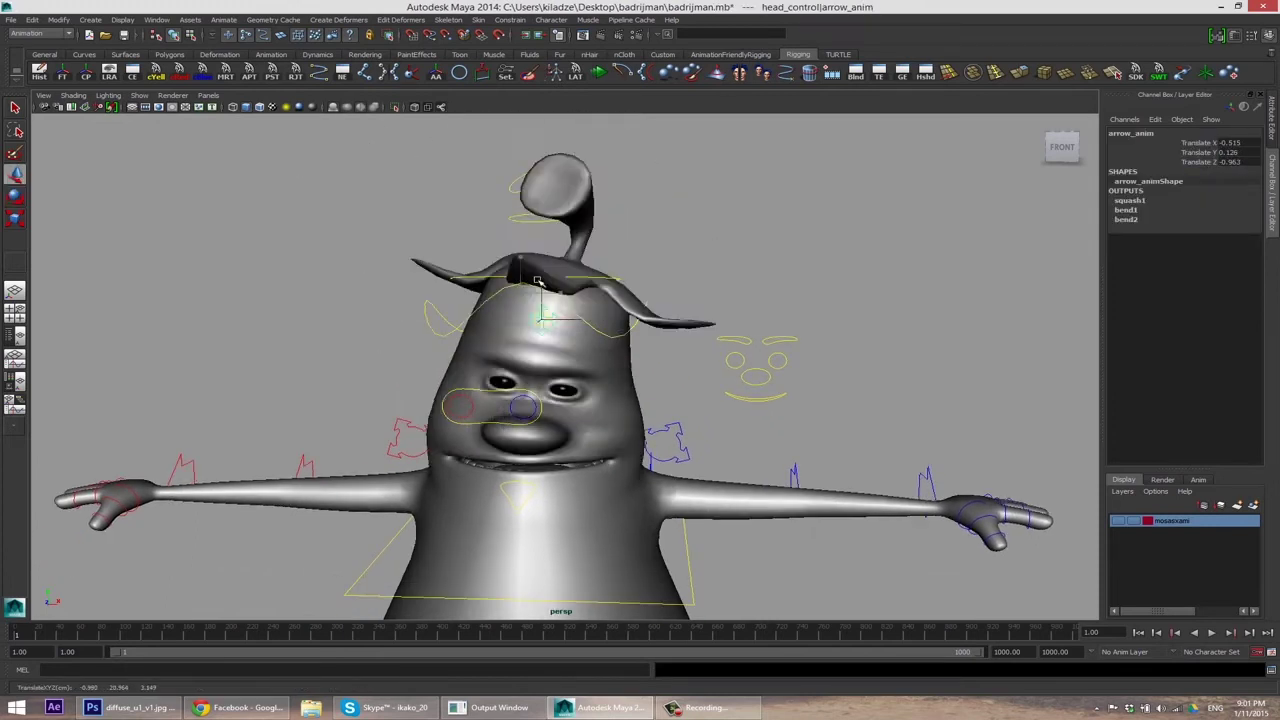
{"action": "key", "text": "ctrl+z"}
{"action": "middle_click_drag", "start_coordinate": [537, 282], "coordinate": [669, 286], "text": "alt"}
- Check the eye controls' Upper Lid, then set brow control nurbsCircle47 angry via Angry
{"action": "left_click", "coordinate": [714, 287]}
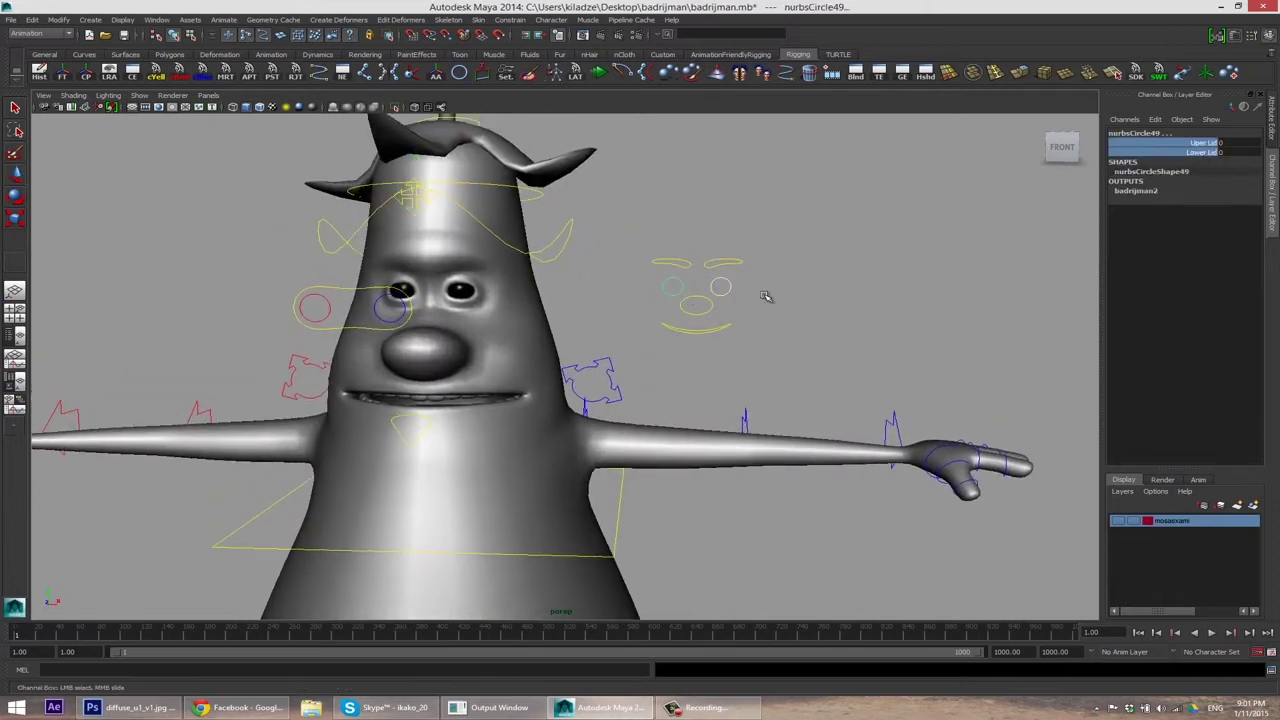
{"action": "left_click", "coordinate": [740, 288], "text": "shift"}
{"action": "left_click", "coordinate": [1205, 143]}
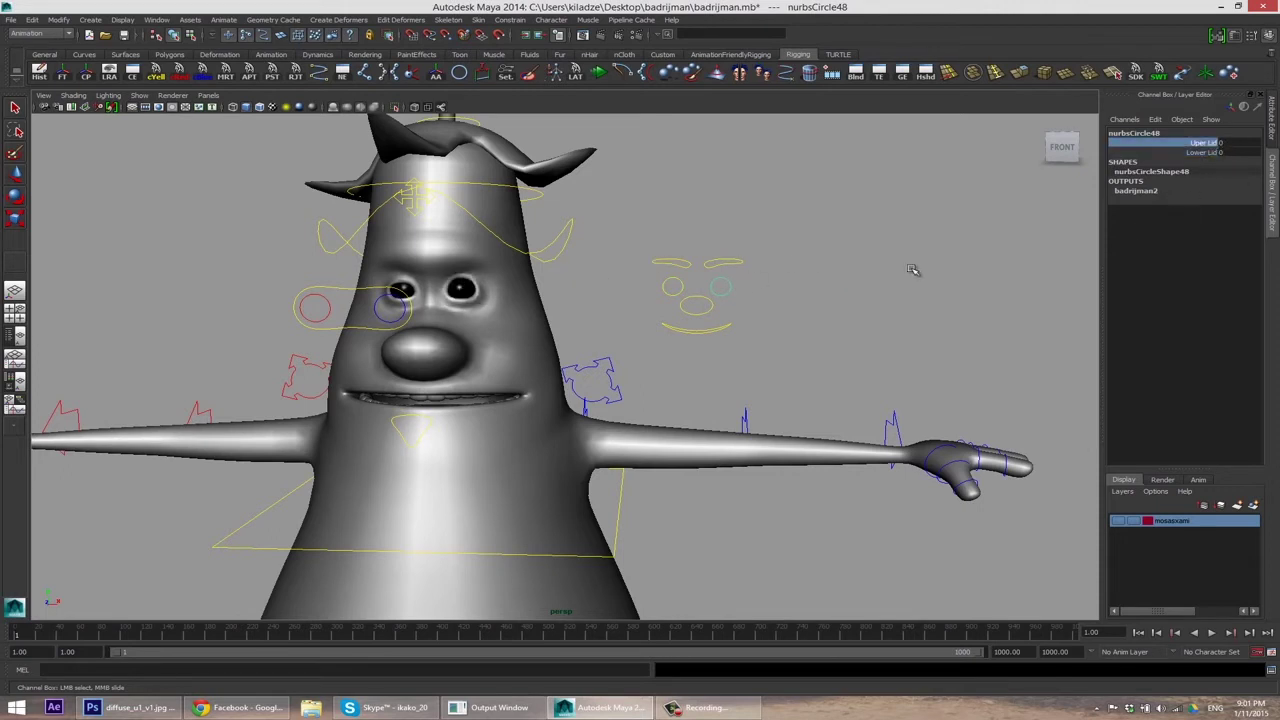
{"action": "left_click", "coordinate": [674, 265]}
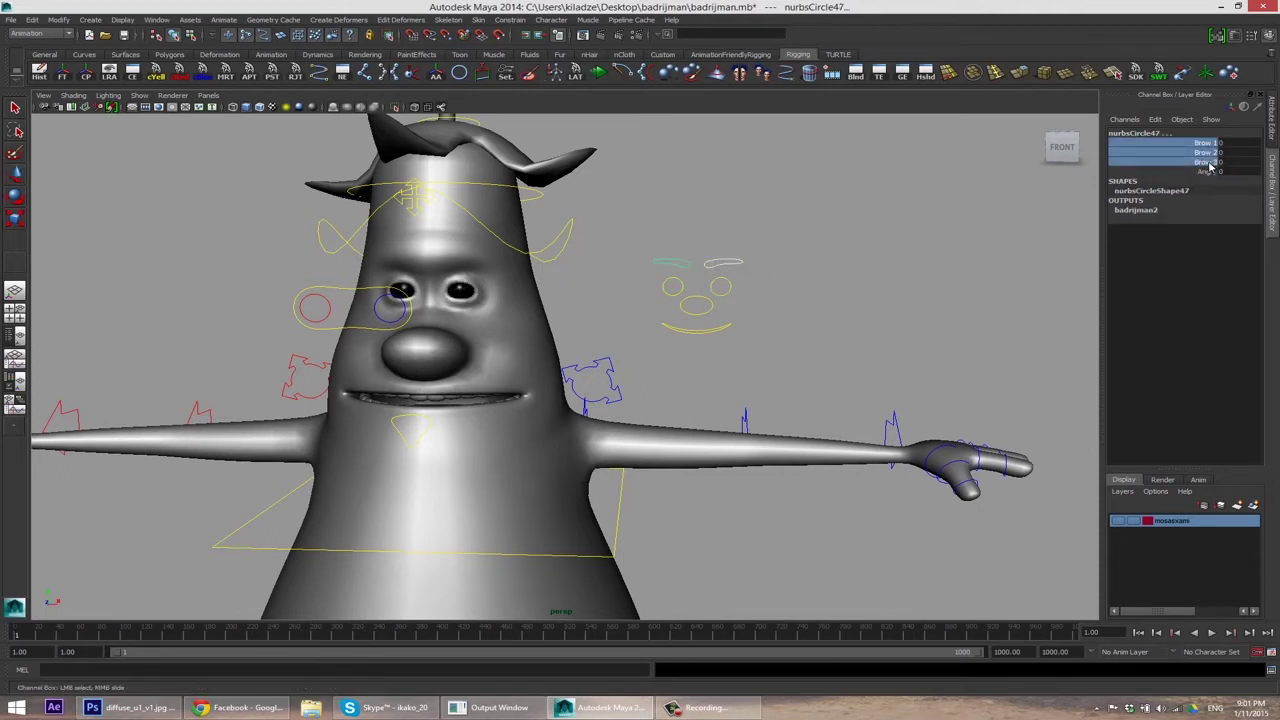
{"action": "mouse_move", "coordinate": [826, 271]}
{"action": "middle_mouse_down"}
{"action": "mouse_move", "coordinate": [594, 283]}
{"action": "mouse_move", "coordinate": [511, 296]}
{"action": "mouse_move", "coordinate": [430, 330]}
{"action": "mouse_move", "coordinate": [470, 337]}
{"action": "middle_mouse_up"}
{"action": "left_click", "coordinate": [1208, 171], "text": "shift"}
{"action": "mouse_move", "coordinate": [960, 248]}
{"action": "middle_mouse_down"}
{"action": "mouse_move", "coordinate": [873, 247]}
{"action": "mouse_move", "coordinate": [1245, 160]}
{"action": "middle_mouse_up"}
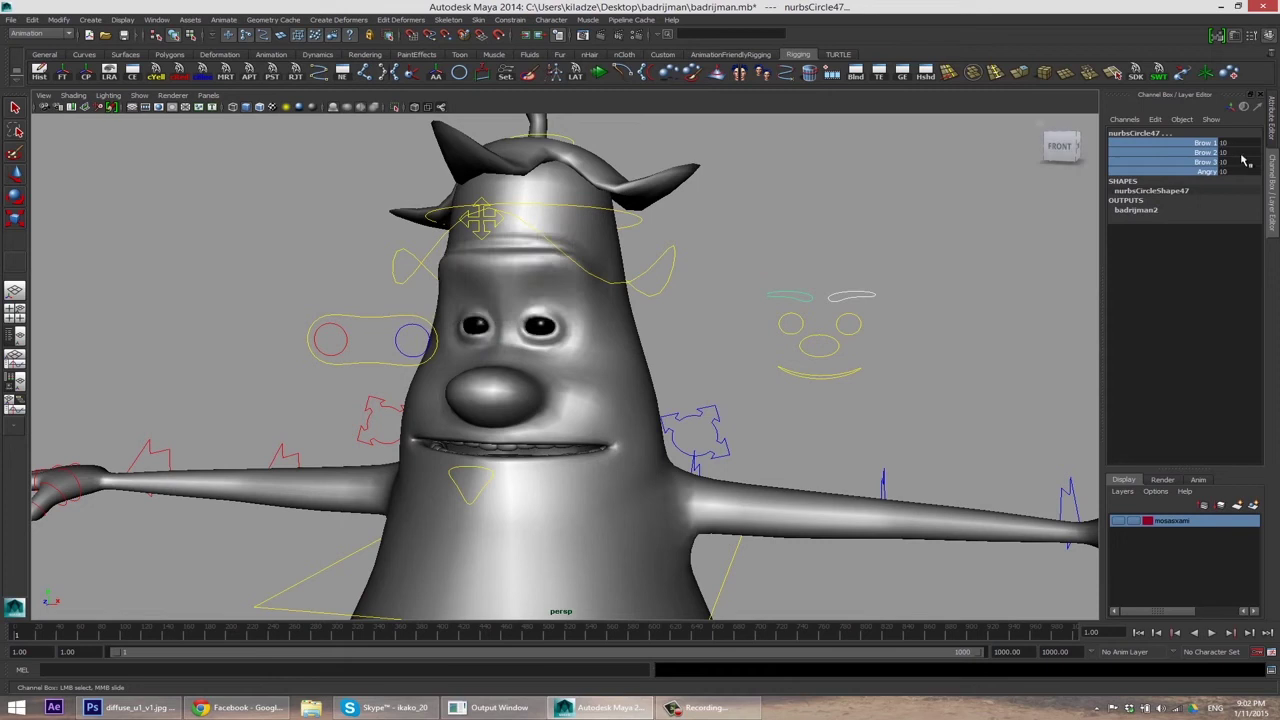
- Furrow the brows further with the eyebrow control's brow channels and the Angry amount
{"action": "left_click", "coordinate": [851, 296]}
{"action": "middle_click_drag", "start_coordinate": [900, 233], "coordinate": [877, 260]}
{"action": "left_click", "coordinate": [776, 297]}
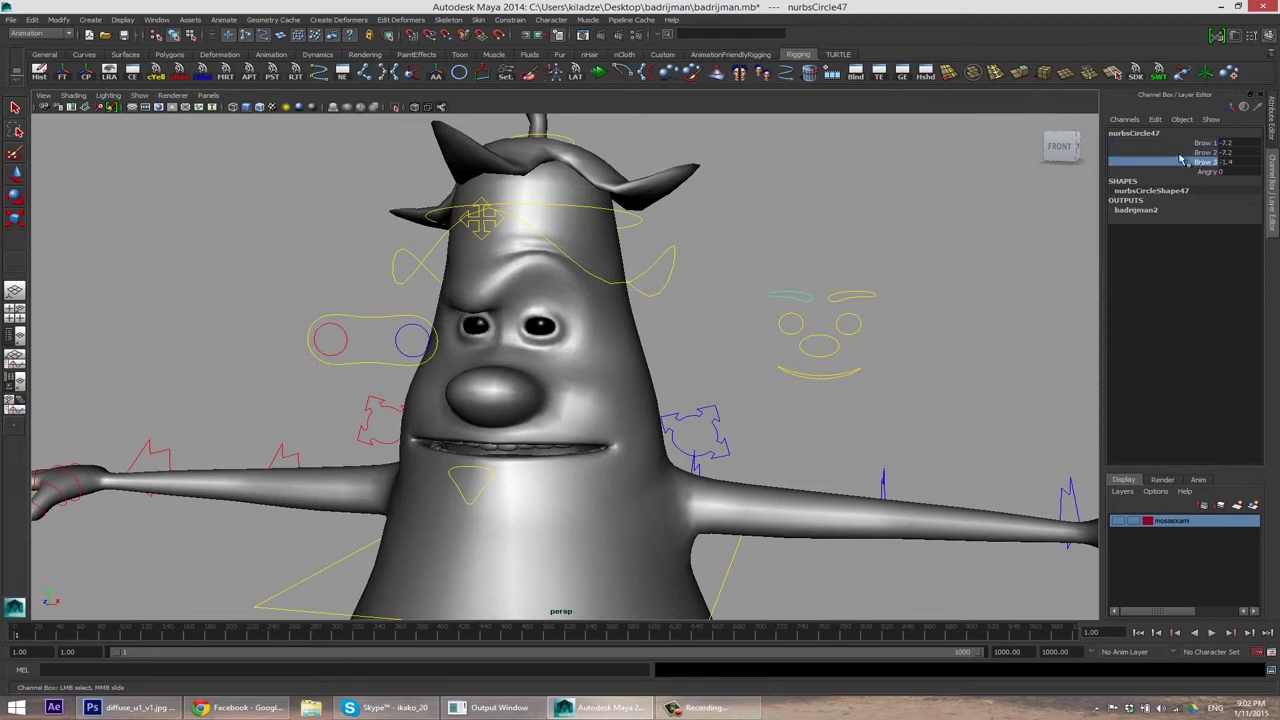
{"action": "left_click_drag", "start_coordinate": [657, 296], "coordinate": [1080, 240], "text": "alt"}
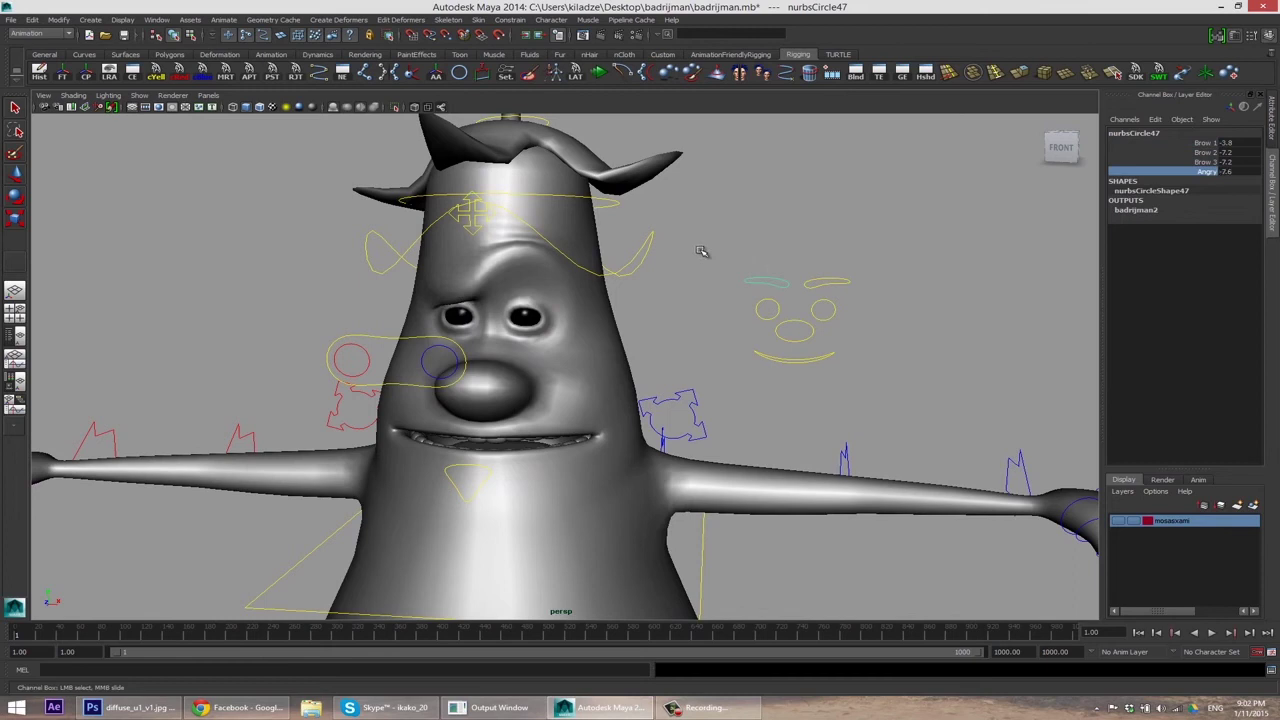
{"action": "mouse_move", "coordinate": [801, 271]}
{"action": "middle_mouse_down"}
{"action": "mouse_move", "coordinate": [834, 263]}
{"action": "mouse_move", "coordinate": [803, 297]}
{"action": "middle_mouse_up"}
{"action": "mouse_move", "coordinate": [740, 250]}
{"action": "middle_mouse_down"}
{"action": "mouse_move", "coordinate": [804, 207]}
{"action": "mouse_move", "coordinate": [787, 209]}
{"action": "mouse_move", "coordinate": [748, 307]}
{"action": "mouse_move", "coordinate": [1080, 240]}
{"action": "middle_mouse_up"}
- Pull the mouth's left side into an angry grin and rotate jaw nurbsCircle23 open
{"action": "left_click", "coordinate": [832, 318]}
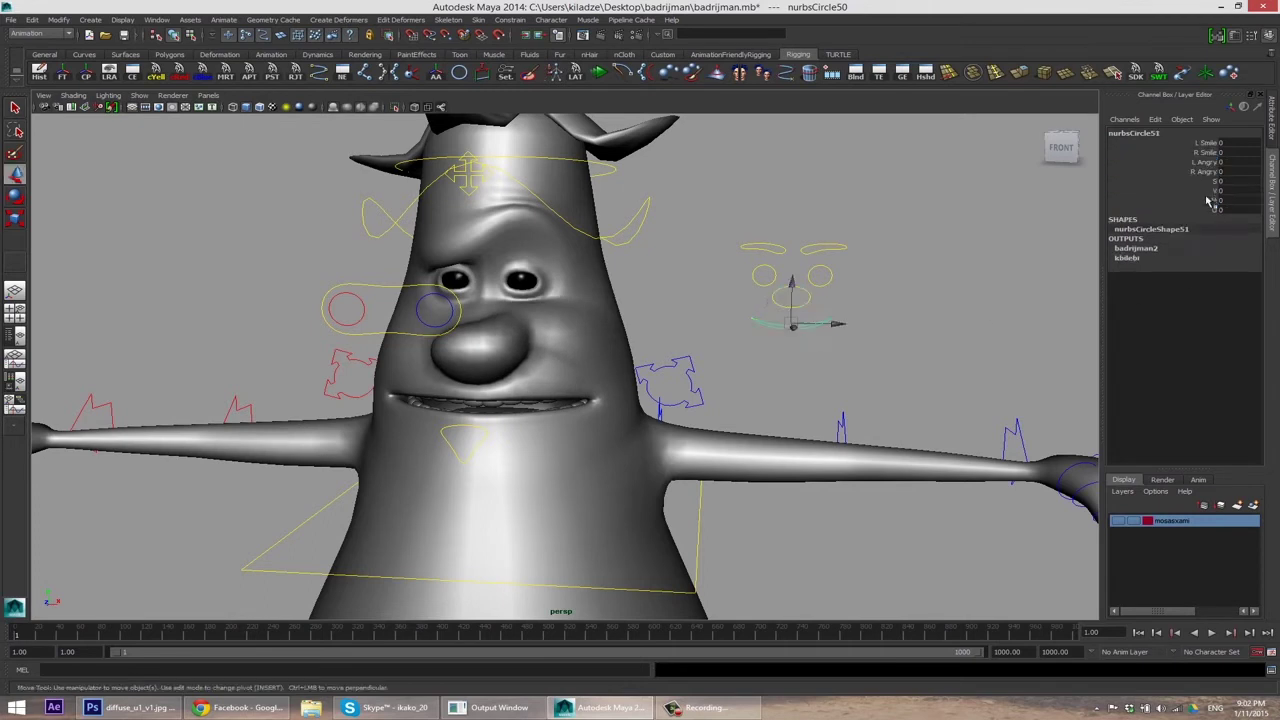
{"action": "key", "text": "ctrl+z"}
{"action": "middle_click_drag", "start_coordinate": [843, 265], "coordinate": [858, 244]}
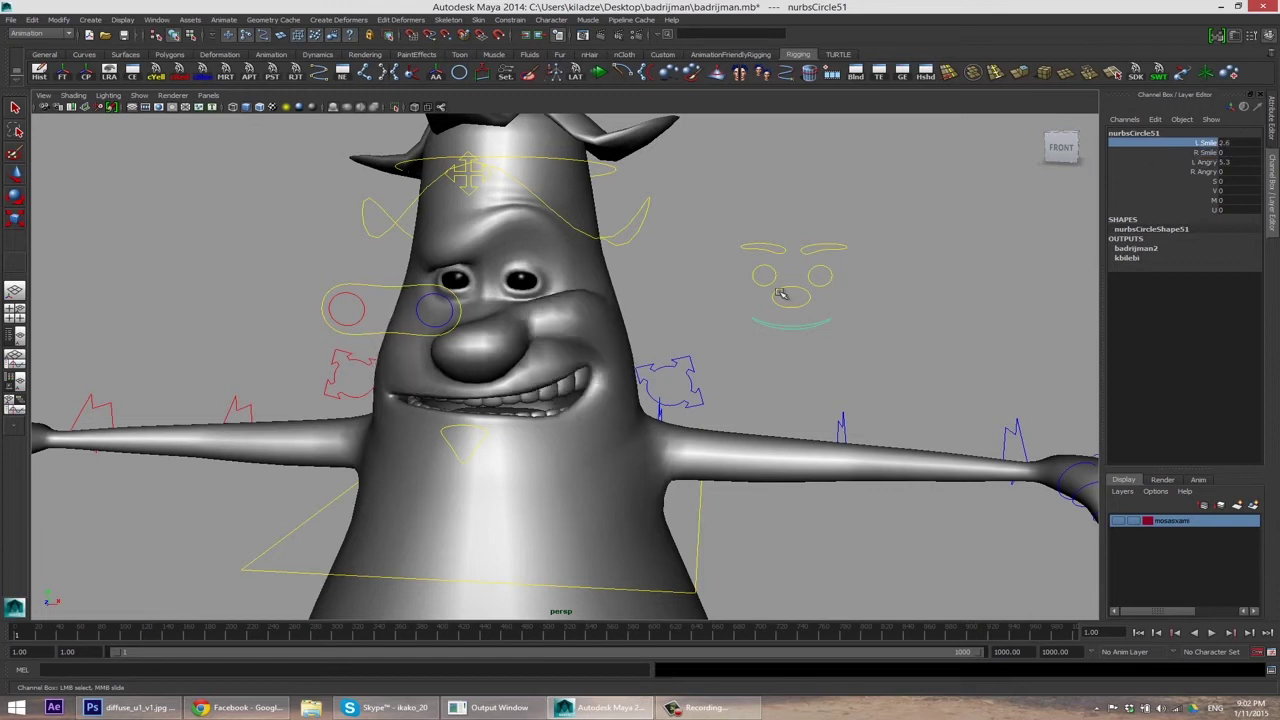
{"action": "left_click_drag", "start_coordinate": [770, 295], "coordinate": [560, 380], "text": "alt"}
{"action": "left_click", "coordinate": [505, 412]}
{"action": "key", "text": "e"}
{"action": "left_click_drag", "start_coordinate": [505, 412], "coordinate": [585, 268]}
- Move the head bend control arrow_anim to bend the head over to the left
{"action": "left_click", "coordinate": [478, 207]}
{"action": "key", "text": "w"}
{"action": "mouse_move", "coordinate": [478, 207]}
{"action": "left_mouse_down"}
{"action": "mouse_move", "coordinate": [427, 202]}
{"action": "mouse_move", "coordinate": [614, 250]}
{"action": "left_mouse_up"}
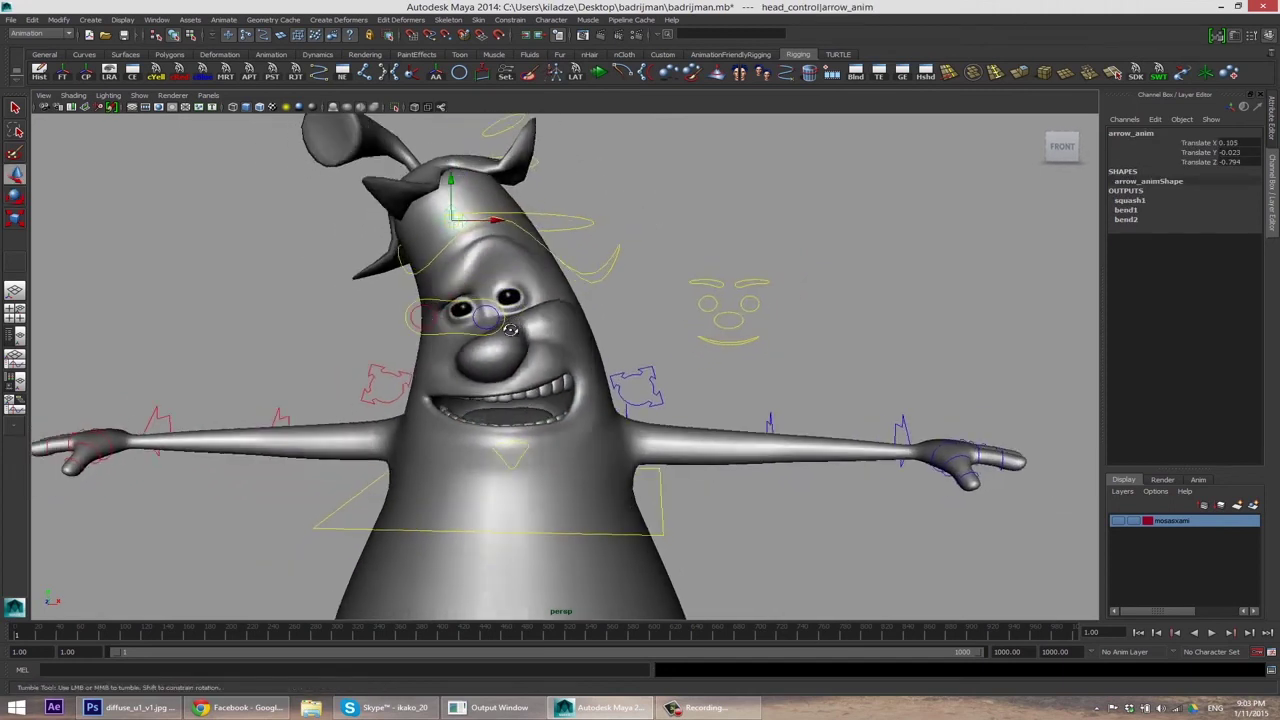
- Rotate head_control, bend the head right with arrow_anim then undo, and select the eyelid control
{"action": "left_click", "coordinate": [614, 250]}
{"action": "left_click", "coordinate": [622, 293]}
{"action": "mouse_move", "coordinate": [590, 345]}
{"action": "left_mouse_down"}
{"action": "mouse_move", "coordinate": [551, 376]}
{"action": "mouse_move", "coordinate": [718, 291]}
{"action": "left_mouse_up"}
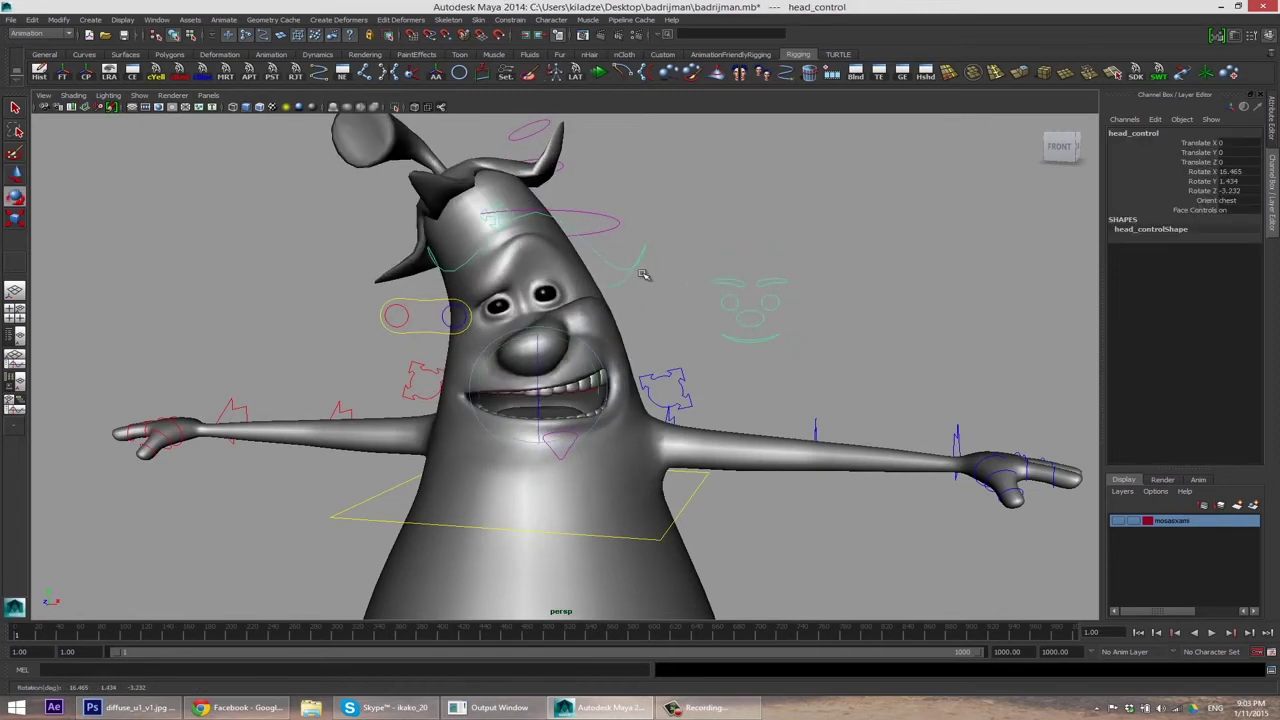
{"action": "left_click", "coordinate": [509, 208]}
{"action": "left_click_drag", "start_coordinate": [509, 208], "coordinate": [565, 208]}
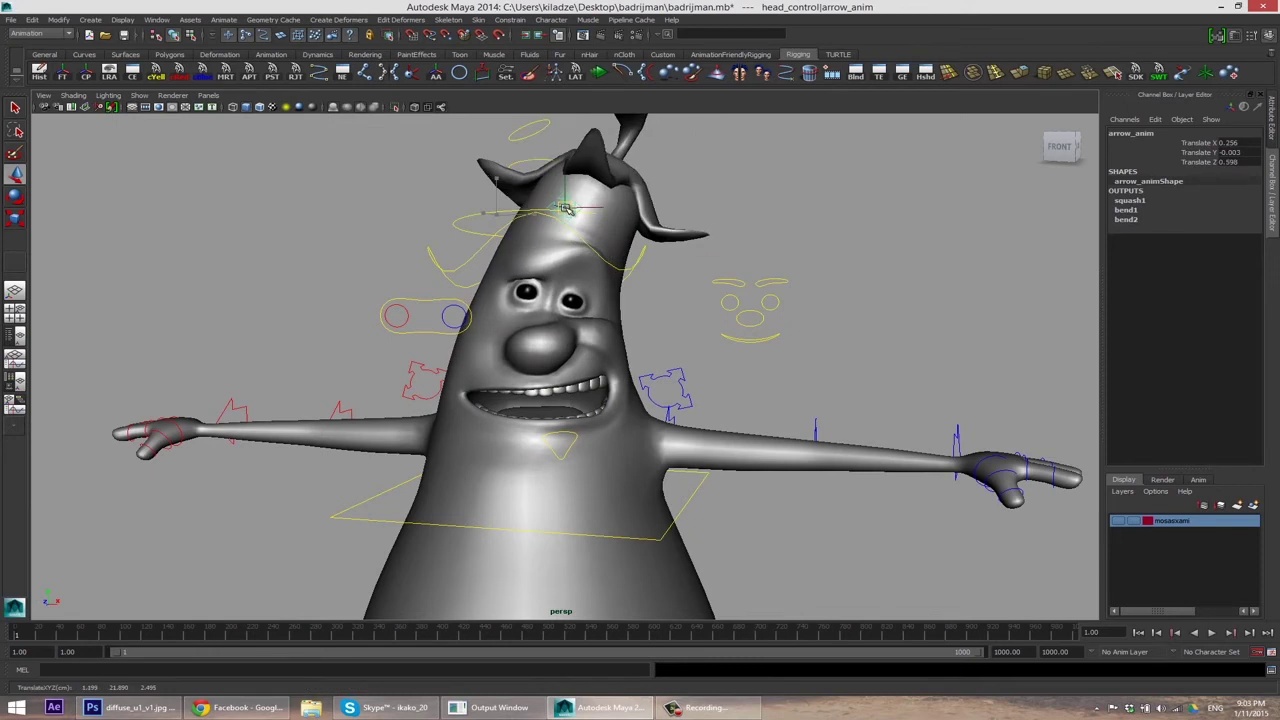
{"action": "key", "text": "ctrl+z"}
{"action": "left_click", "coordinate": [730, 302]}
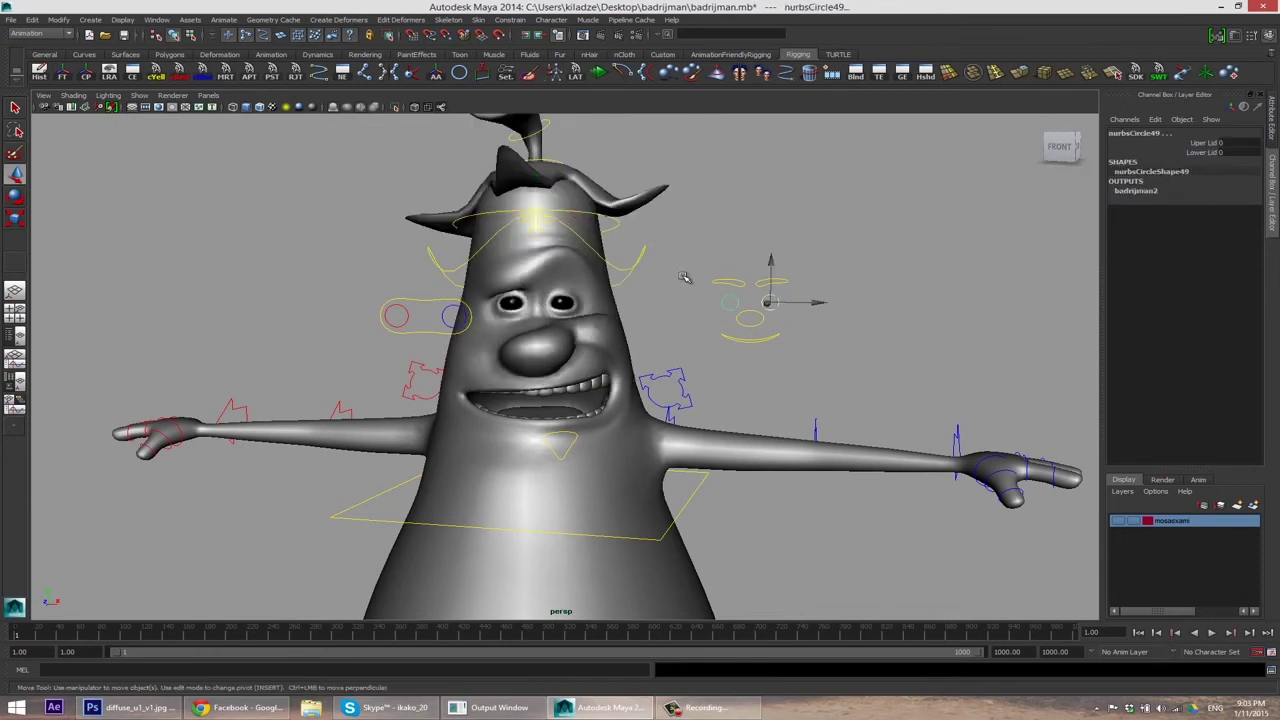
{"action": "left_click_drag", "start_coordinate": [1202, 143], "coordinate": [1210, 151]}
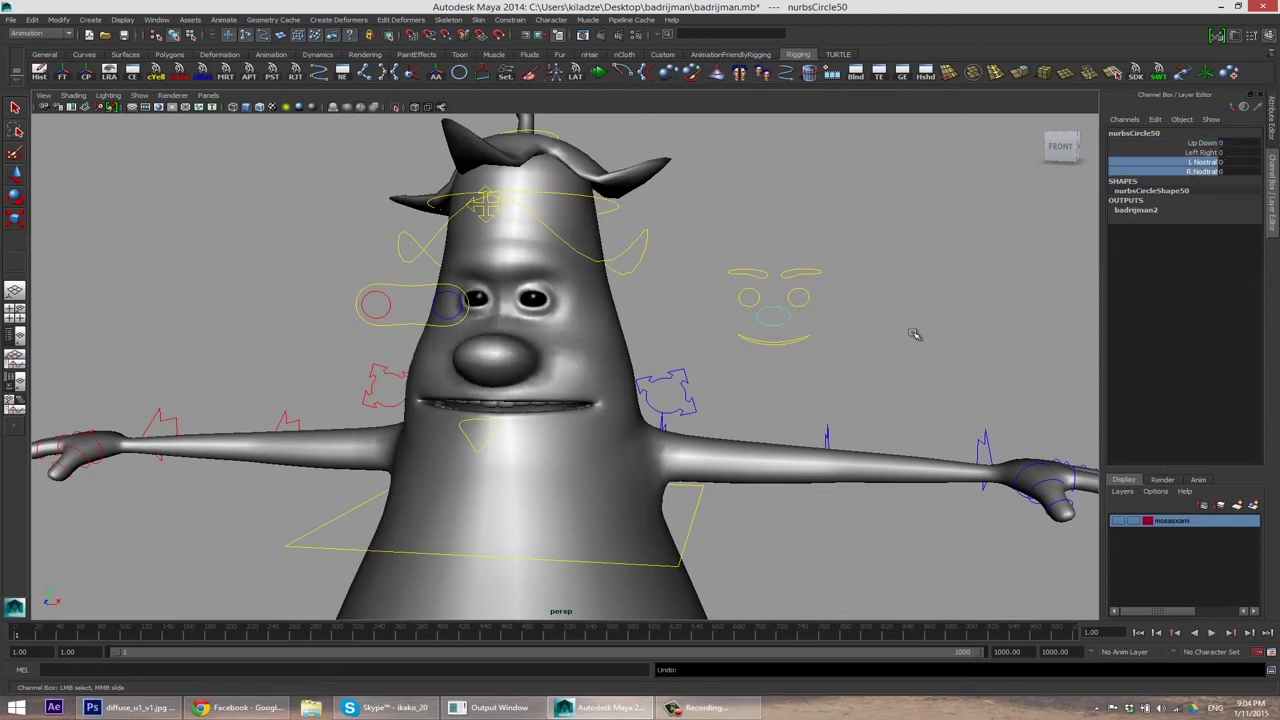
{"action": "left_click", "coordinate": [776, 336]}
{"action": "middle_click_drag", "start_coordinate": [830, 365], "coordinate": [675, 382]}
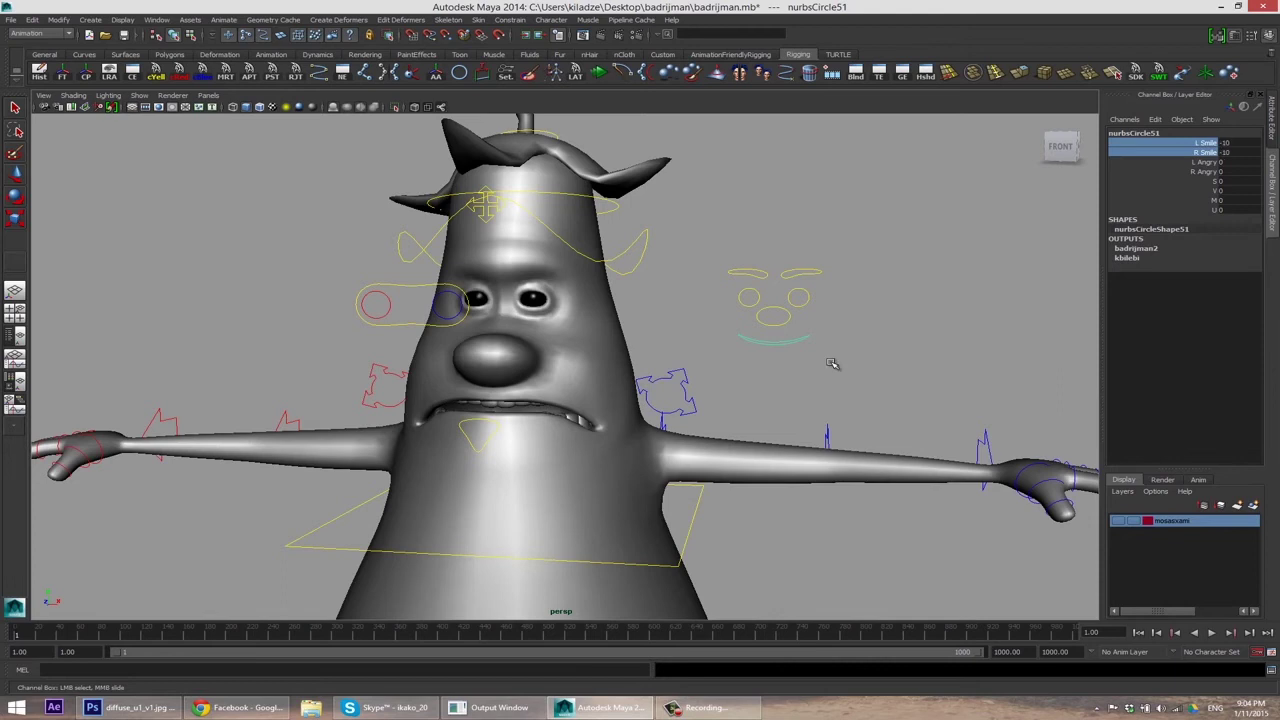
{"action": "mouse_move", "coordinate": [838, 319]}
{"action": "middle_mouse_down"}
{"action": "mouse_move", "coordinate": [937, 287]}
{"action": "mouse_move", "coordinate": [828, 310]}
{"action": "middle_mouse_up"}
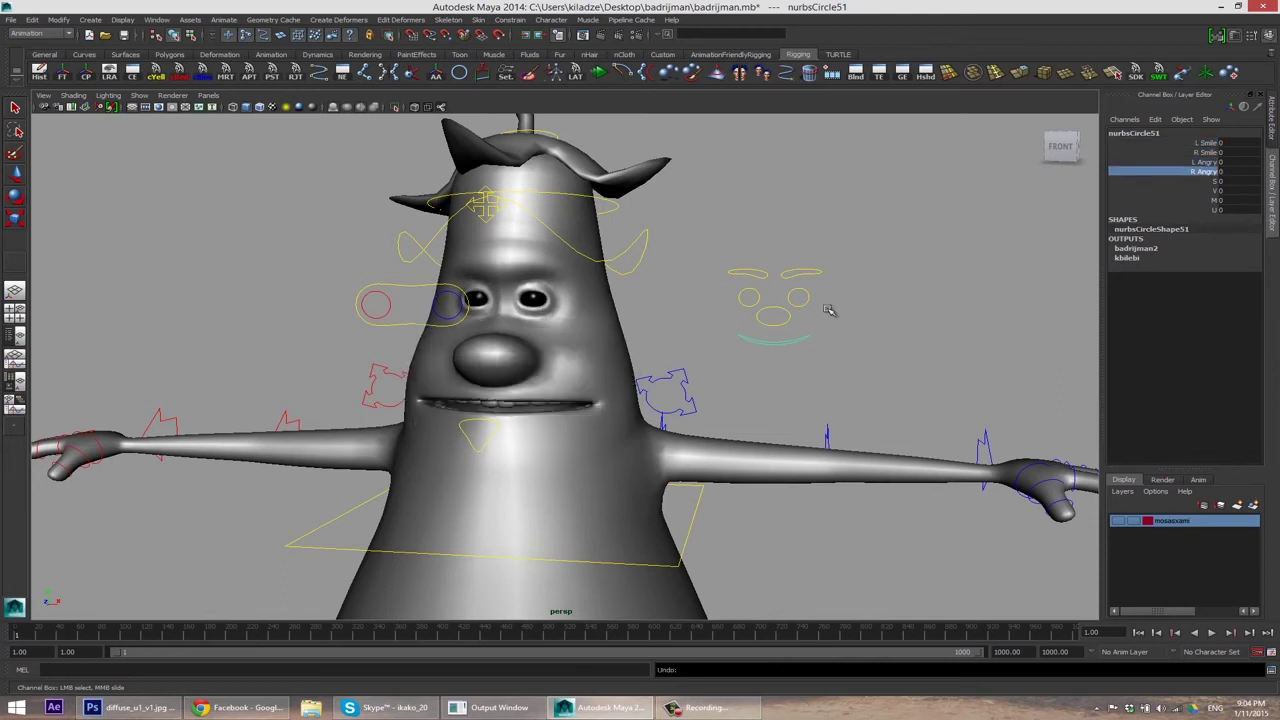
{"action": "mouse_move", "coordinate": [755, 409]}
{"action": "middle_mouse_down"}
{"action": "mouse_move", "coordinate": [857, 366]}
{"action": "mouse_move", "coordinate": [1100, 307]}
{"action": "middle_mouse_up"}
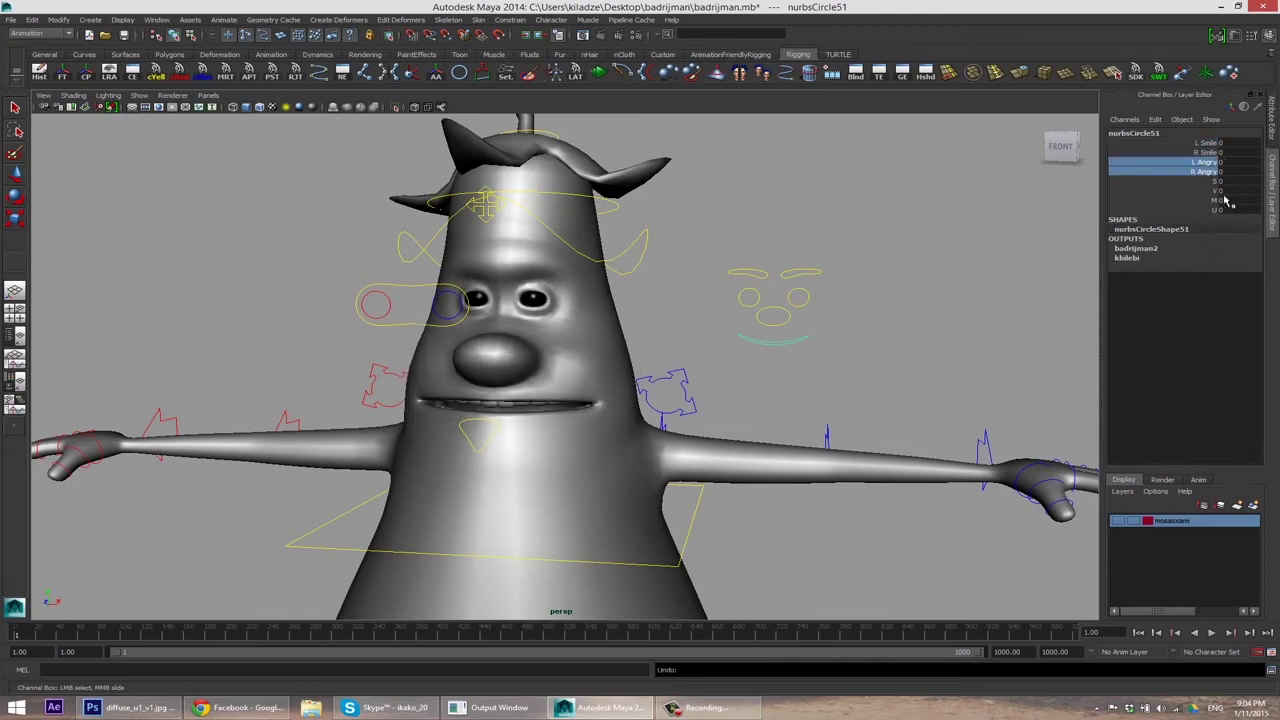
{"action": "left_click", "coordinate": [507, 398]}
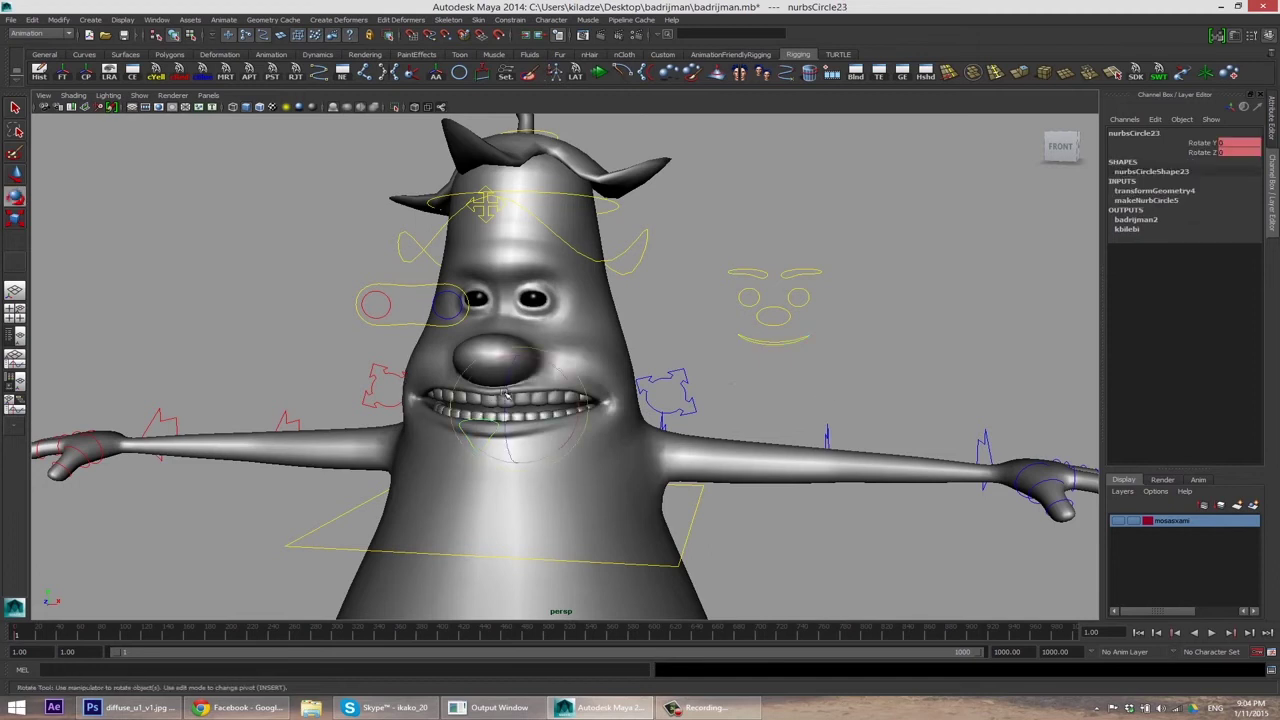
{"action": "left_click_drag", "start_coordinate": [503, 390], "coordinate": [565, 386]}
{"action": "key", "text": "ctrl+z"}
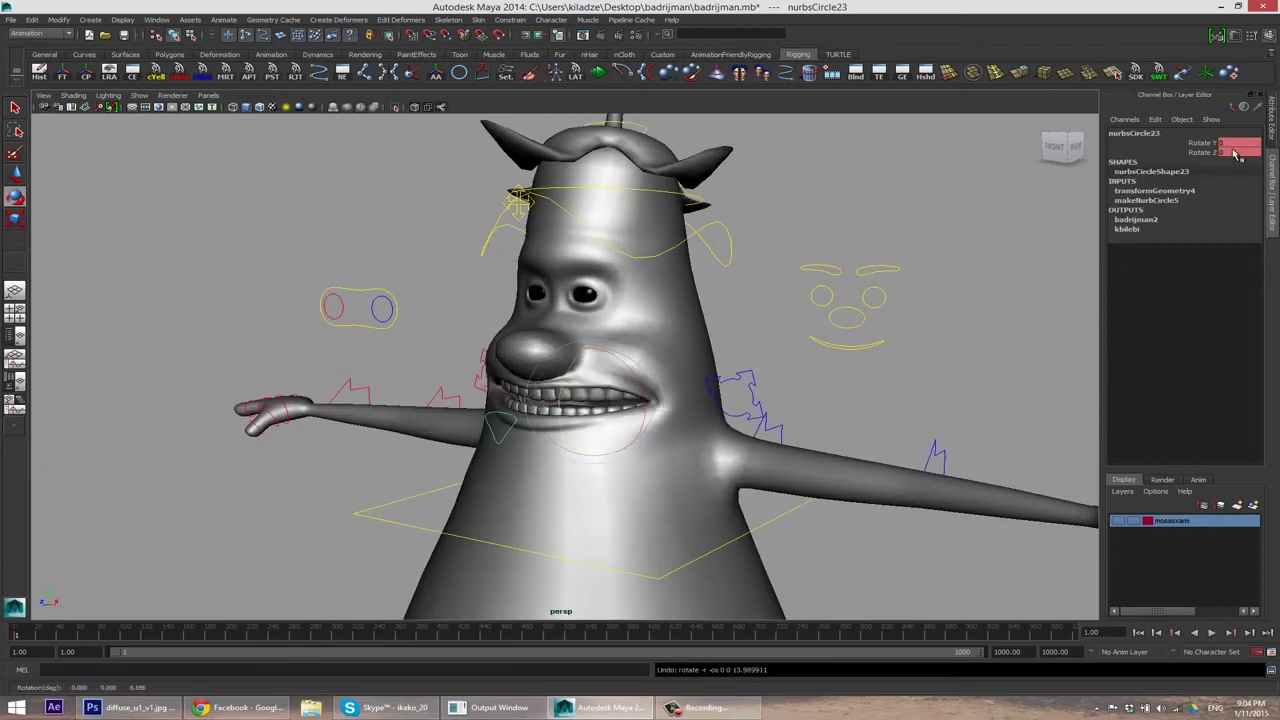
{"action": "right_click", "coordinate": [1207, 153]}
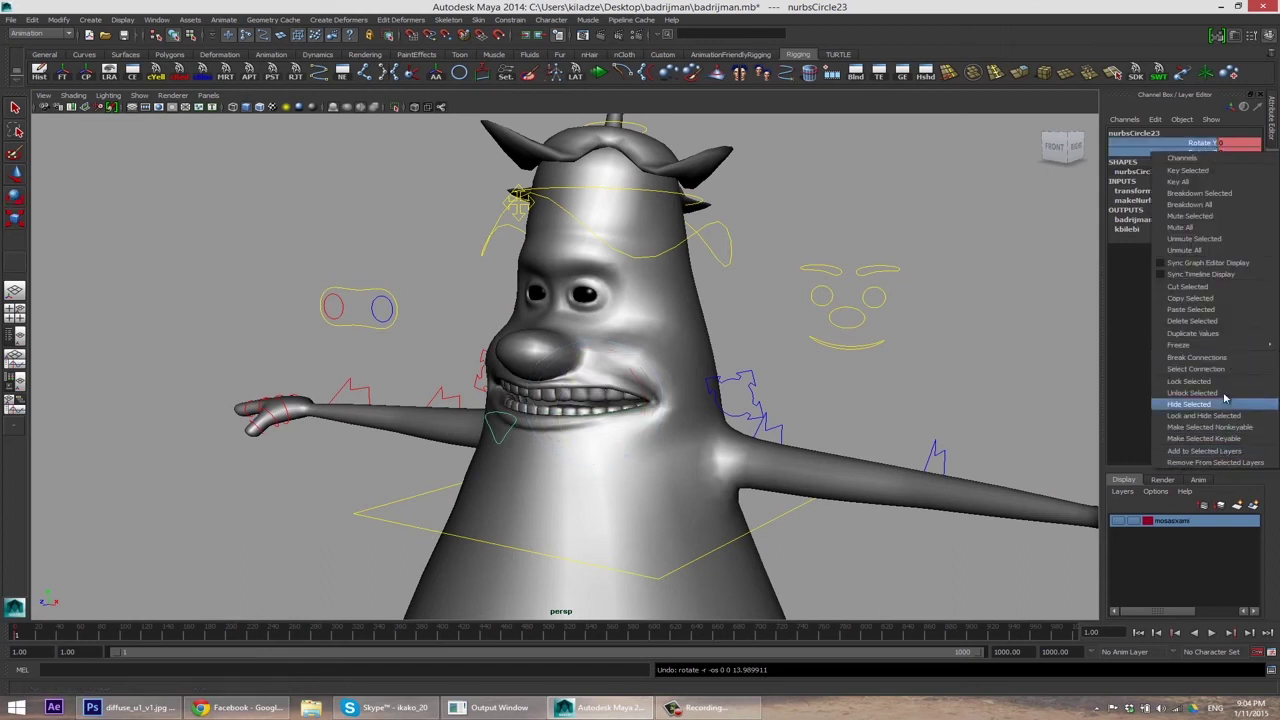
{"action": "left_click", "coordinate": [951, 347]}
{"action": "left_click", "coordinate": [965, 347]}
{"action": "left_click_drag", "start_coordinate": [965, 347], "coordinate": [1230, 193], "text": "alt"}
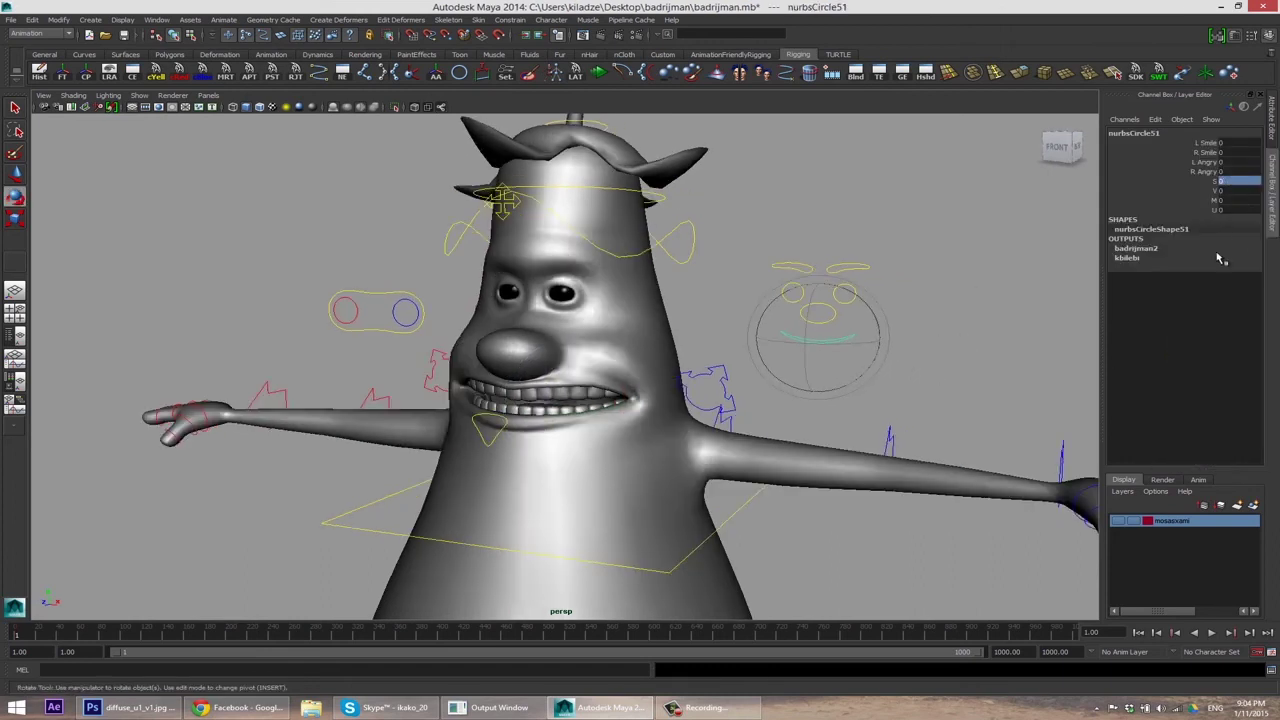
{"action": "type", "text": "10"}
{"action": "key", "text": "Return"}
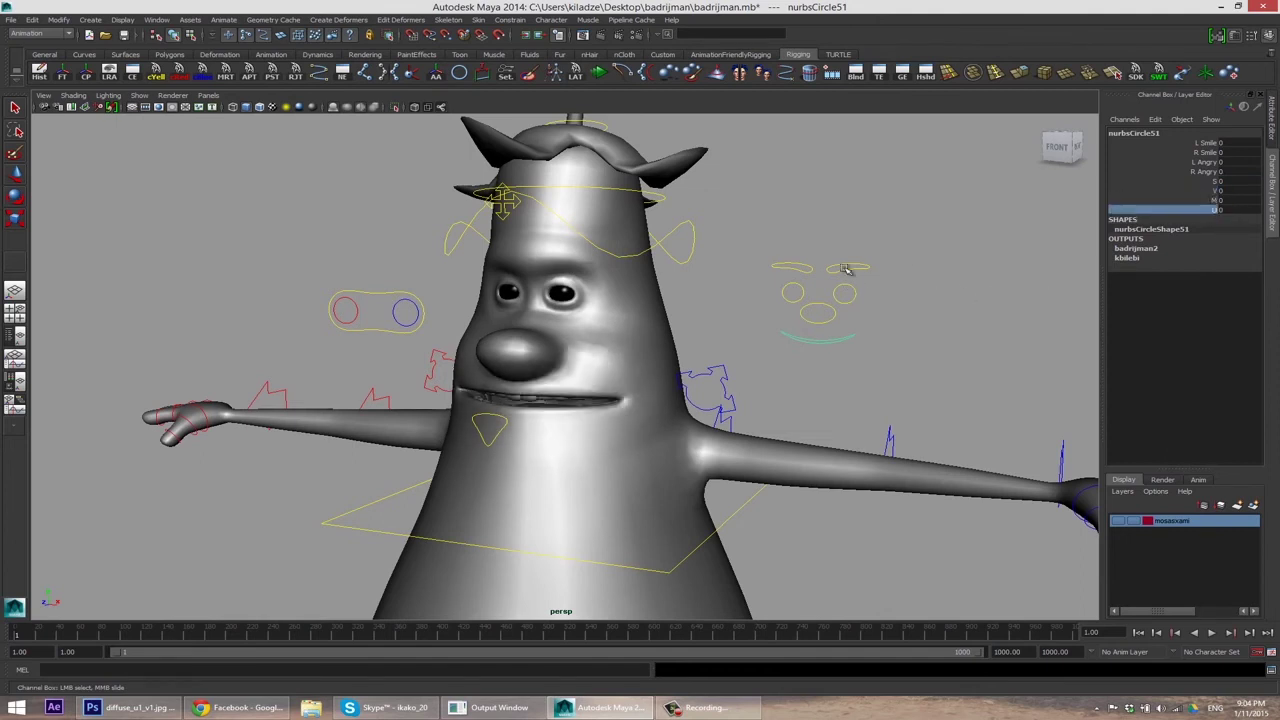
- Stop animation playback and zoom out to show the whole leaning eggplant, legs included
{"action": "scroll", "coordinate": [762, 270], "scroll_direction": "down", "scroll_amount": 5}
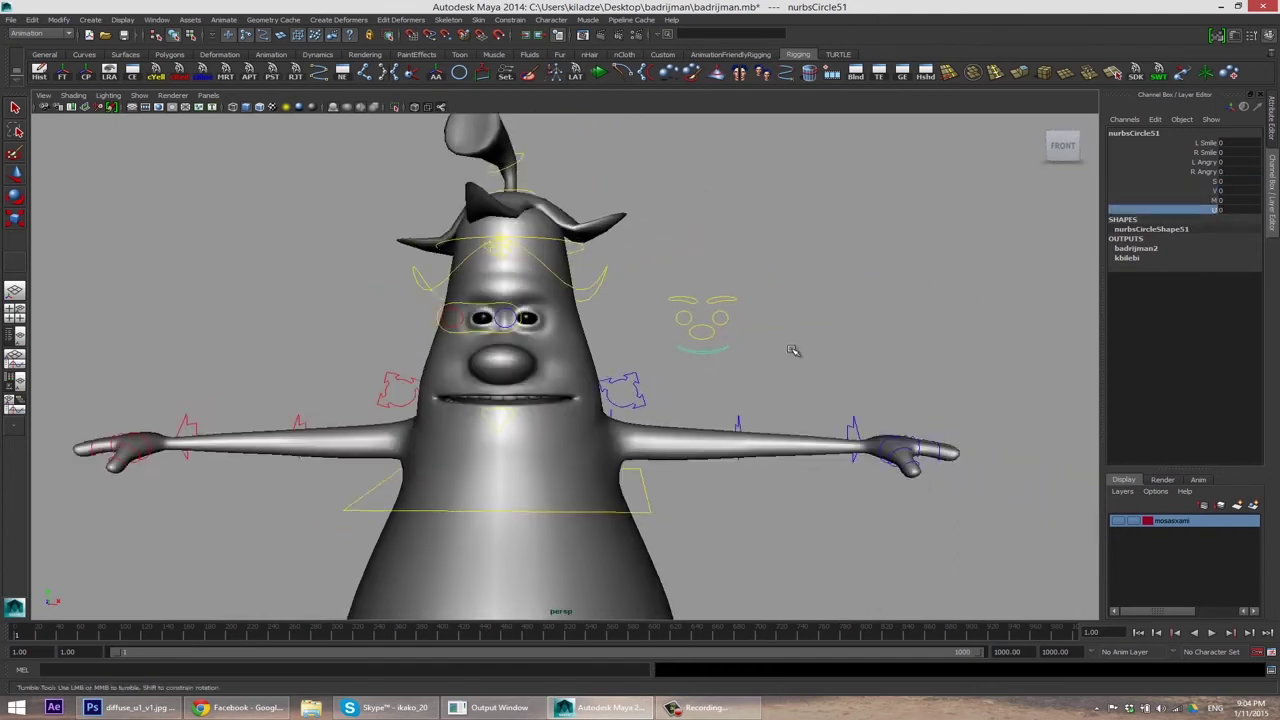
{"action": "left_click", "coordinate": [794, 351]}
{"action": "scroll", "coordinate": [760, 330], "scroll_direction": "down", "scroll_amount": 3}
{"action": "scroll", "coordinate": [708, 323], "scroll_direction": "down", "scroll_amount": 3}
{"action": "scroll", "coordinate": [708, 323], "scroll_direction": "down", "scroll_amount": 2}
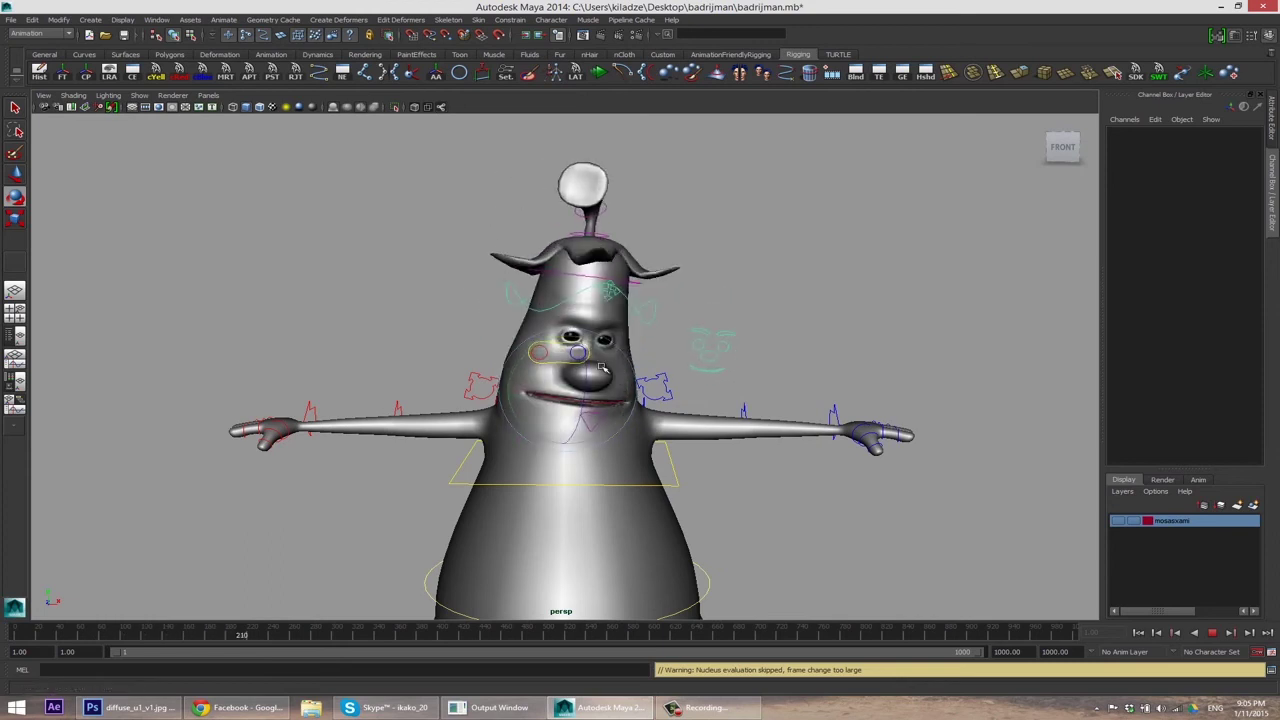
{"action": "left_click", "coordinate": [1212, 632]}
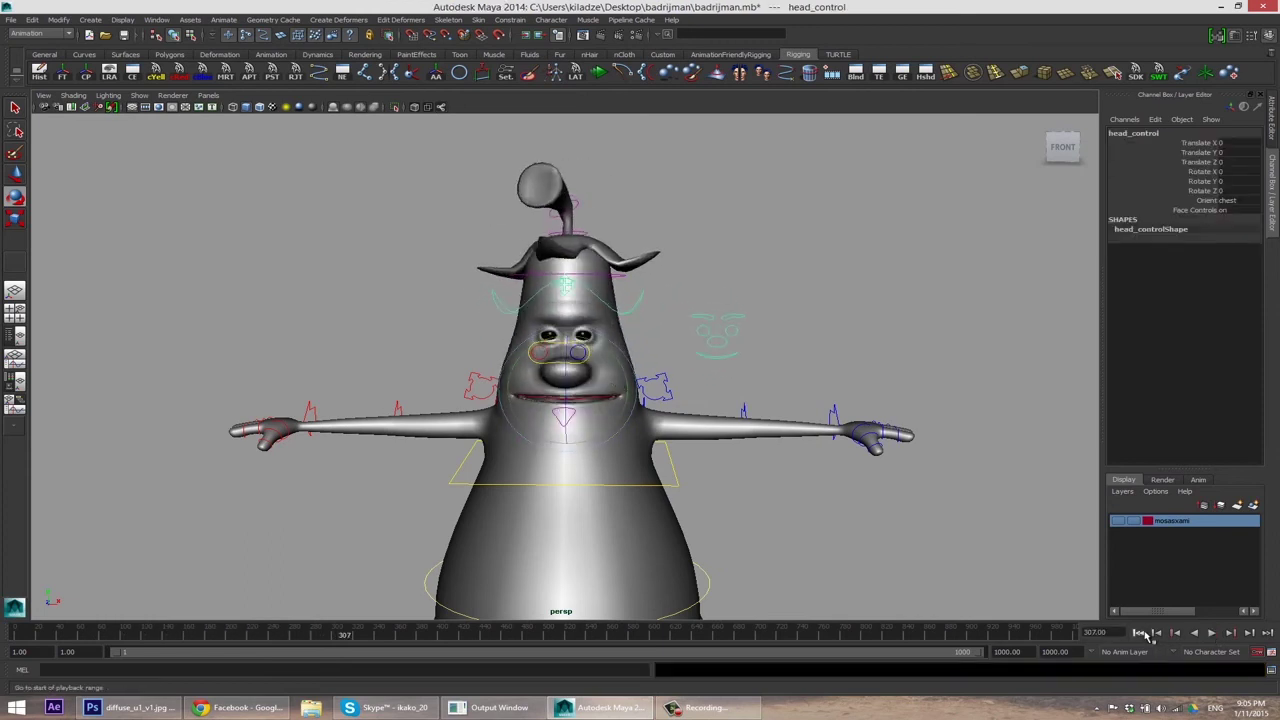
{"action": "scroll", "coordinate": [545, 303], "scroll_direction": "down", "scroll_amount": 2}
{"action": "scroll", "coordinate": [628, 450], "scroll_direction": "down", "scroll_amount": 4}
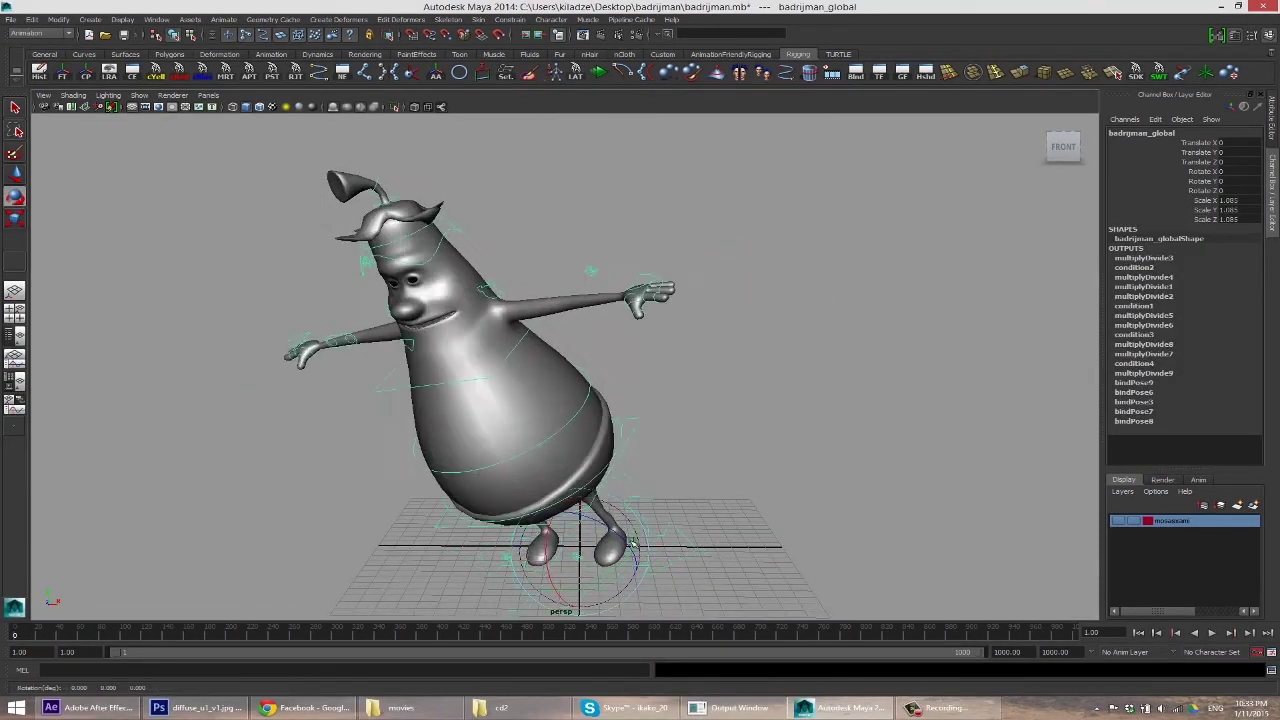
- Raise one arm by lifting its hand IK control upward
{"action": "left_click", "coordinate": [744, 450]}
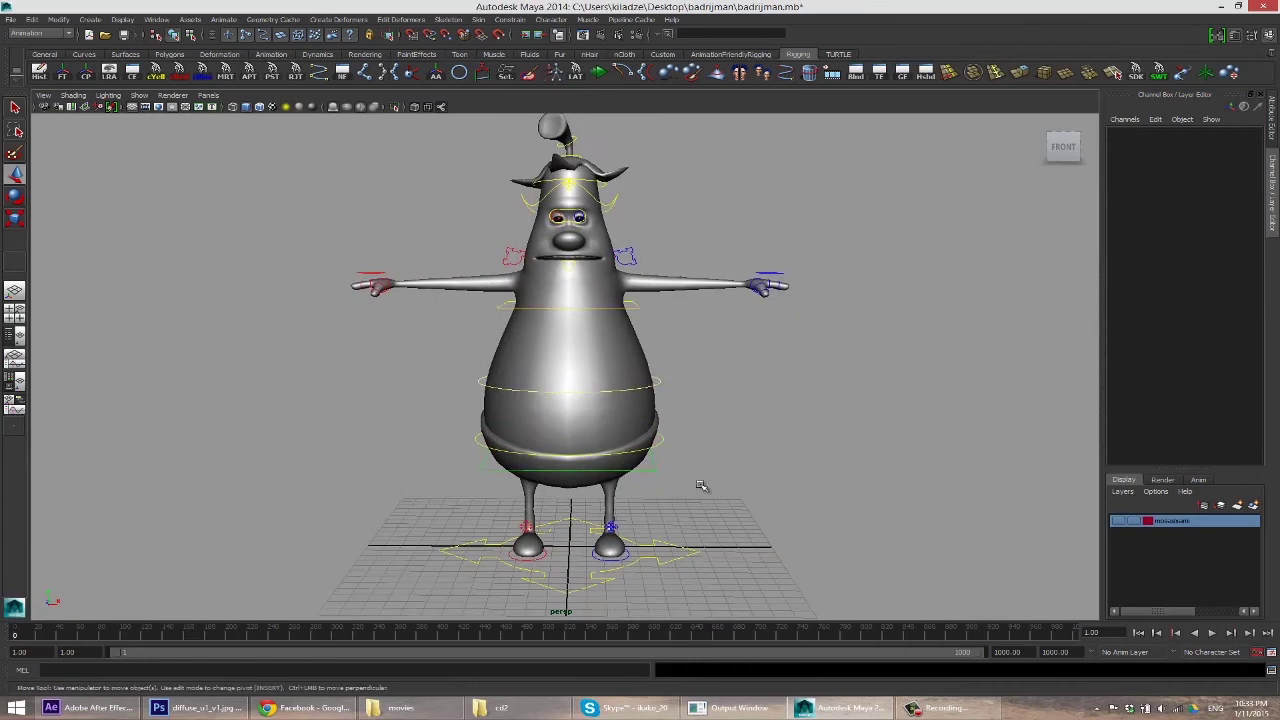
{"action": "left_click", "coordinate": [658, 445]}
{"action": "left_click", "coordinate": [1226, 219]}
{"action": "scroll", "coordinate": [824, 417], "scroll_direction": "up", "scroll_amount": 2}
{"action": "scroll", "coordinate": [780, 360], "scroll_direction": "up", "scroll_amount": 1}
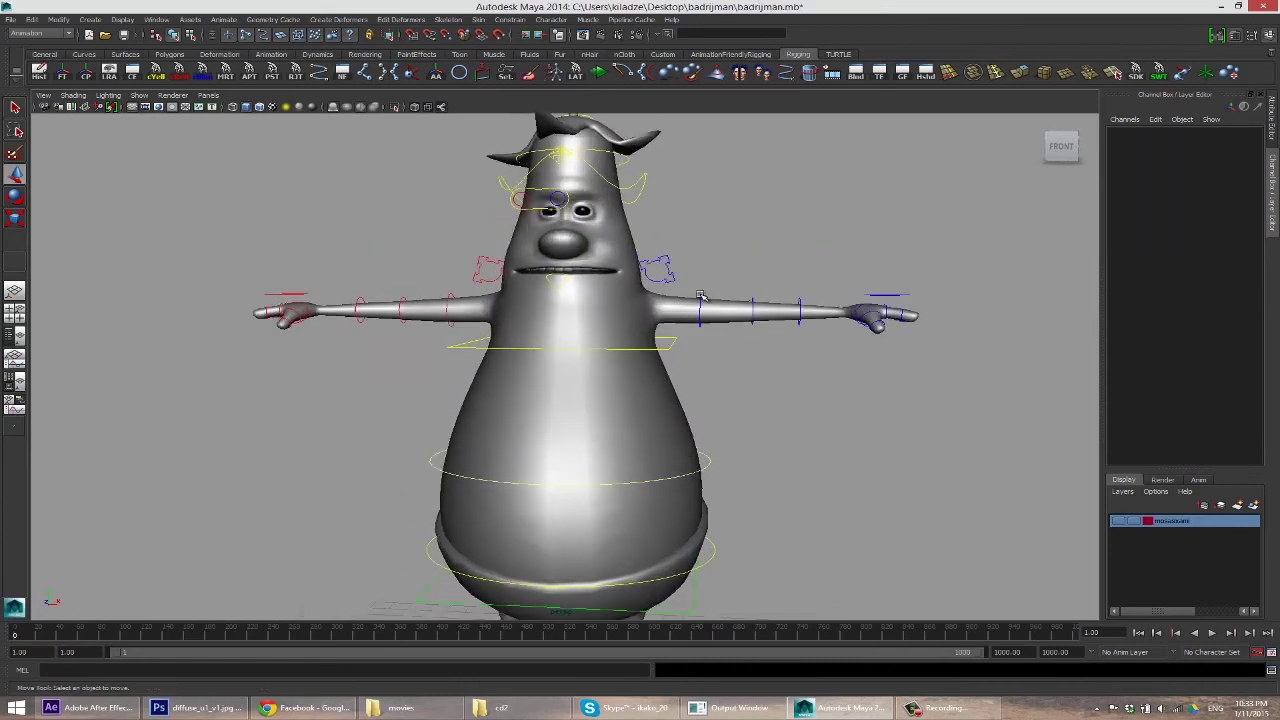
{"action": "left_click", "coordinate": [706, 292]}
{"action": "left_click", "coordinate": [880, 305]}
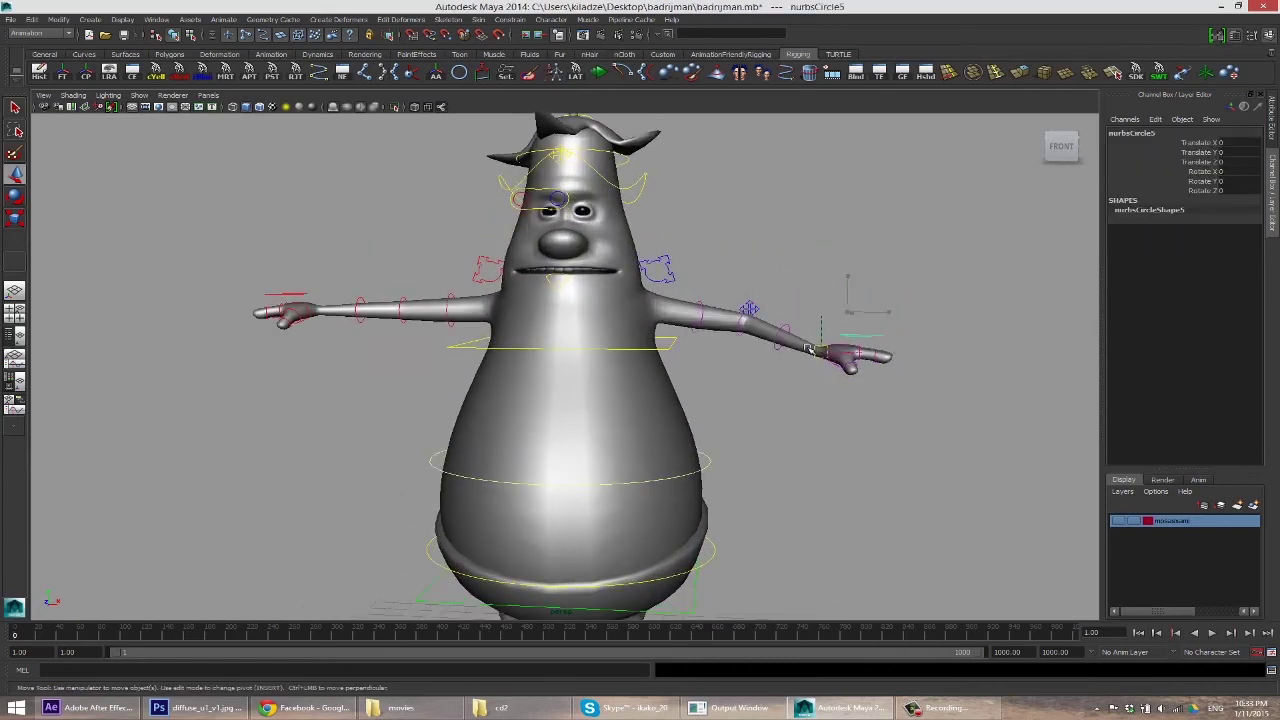
{"action": "left_click_drag", "start_coordinate": [870, 300], "coordinate": [805, 183]}
- Reshape the raised arm's bend with the elbow control, then prepare to rotate the hand
{"action": "key", "text": "w"}
{"action": "left_click", "coordinate": [812, 280]}
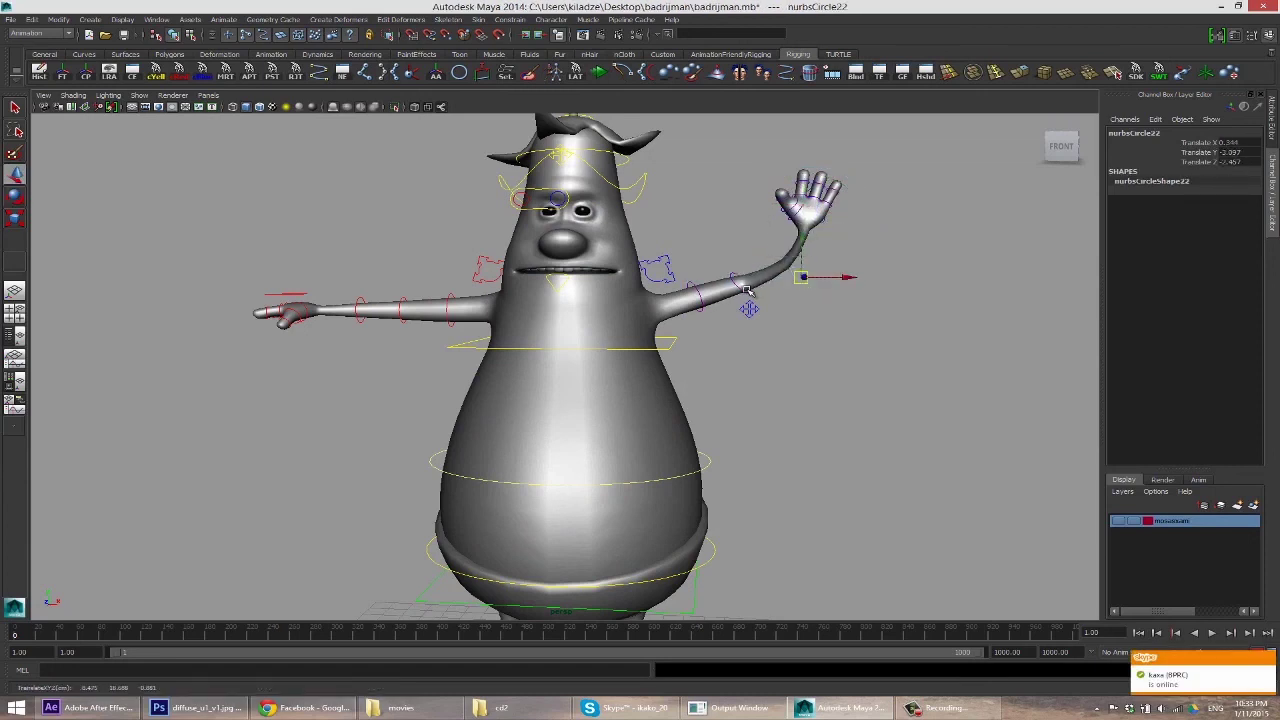
{"action": "mouse_move", "coordinate": [812, 280]}
{"action": "left_mouse_down"}
{"action": "mouse_move", "coordinate": [750, 290]}
{"action": "mouse_move", "coordinate": [797, 333]}
{"action": "mouse_move", "coordinate": [800, 300]}
{"action": "left_mouse_up"}
{"action": "left_click", "coordinate": [790, 270]}
{"action": "key", "text": "e"}
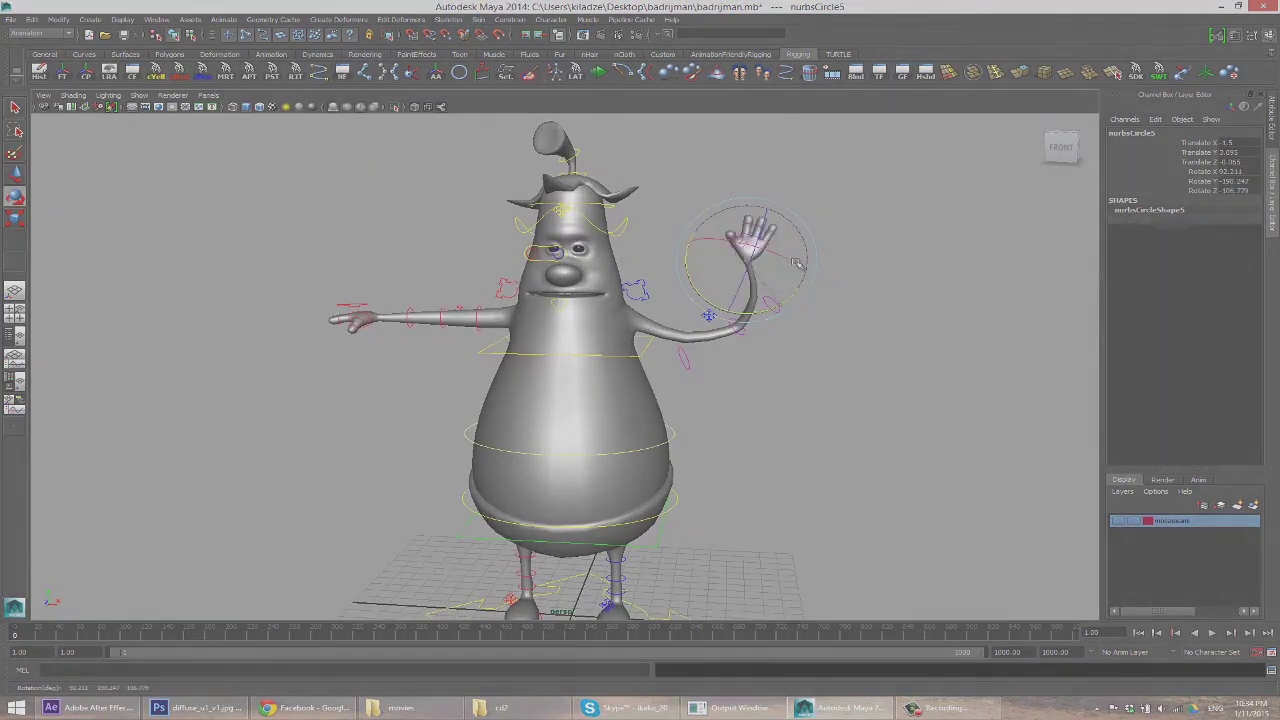